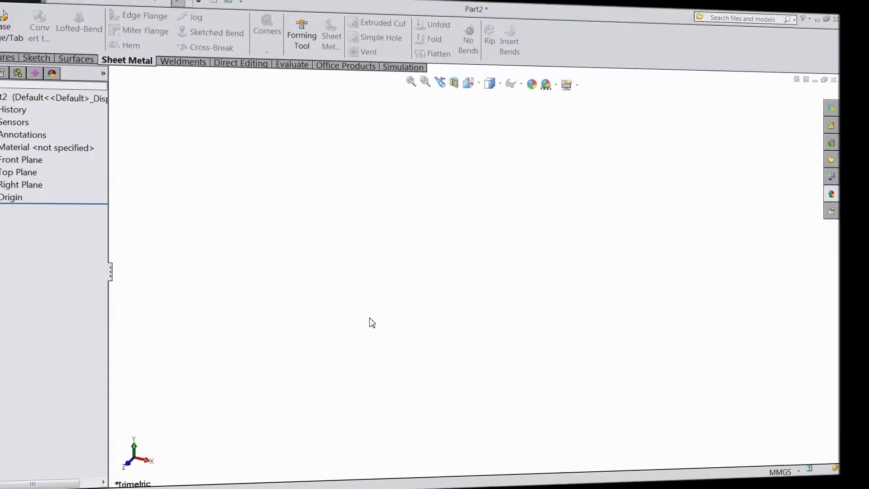
Cycle through the Features and Sheet Metal tabs to the Sketch tools for the new part
{"action": "left_click", "coordinate": [11, 68]}
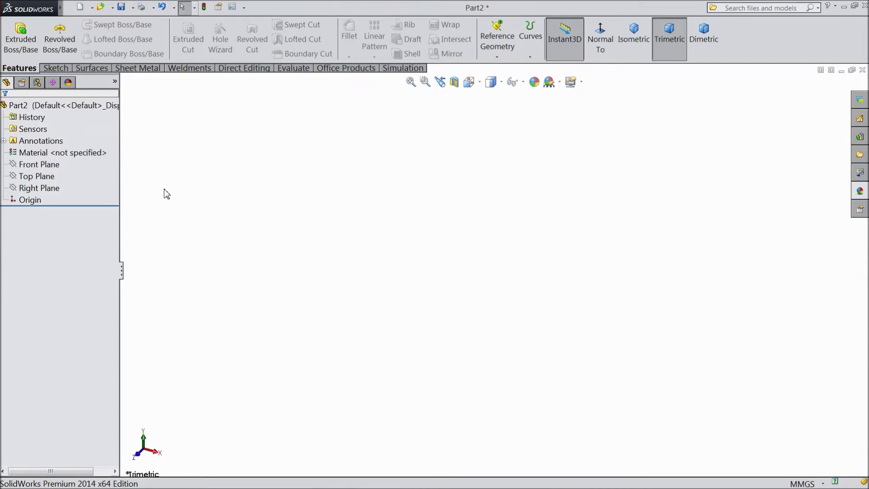
{"action": "left_click", "coordinate": [148, 72]}
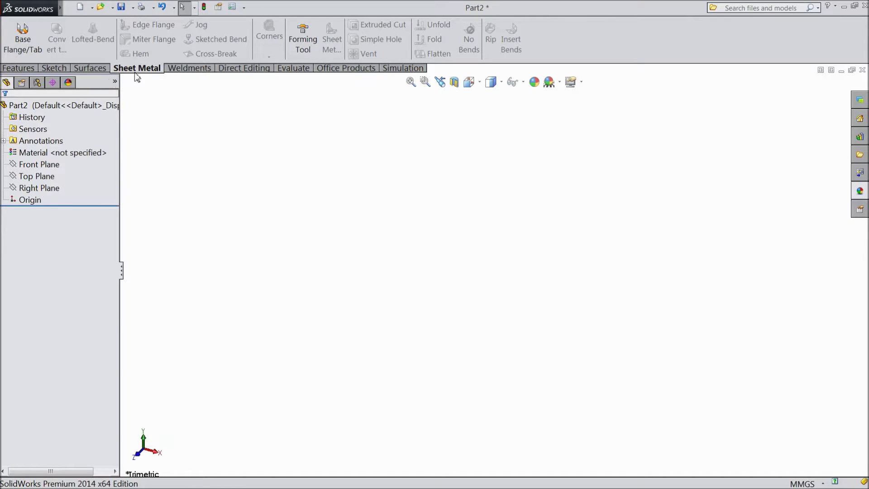
{"action": "left_click", "coordinate": [57, 71]}
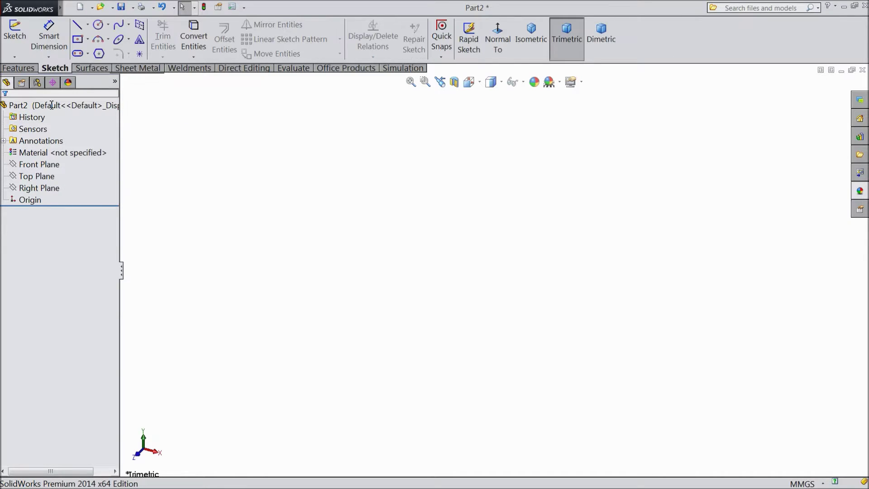
Start a sketch on the Front Plane and draw a center rectangle from the origin
{"action": "left_click", "coordinate": [44, 165]}
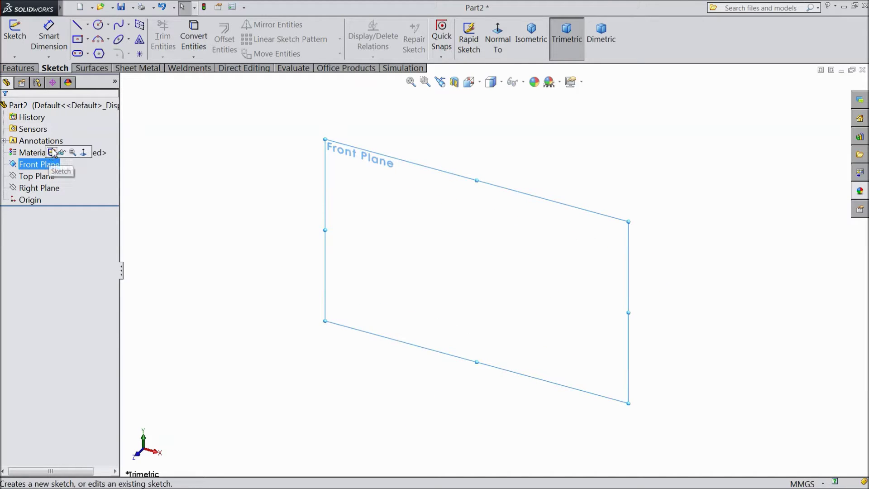
{"action": "left_click", "coordinate": [52, 152]}
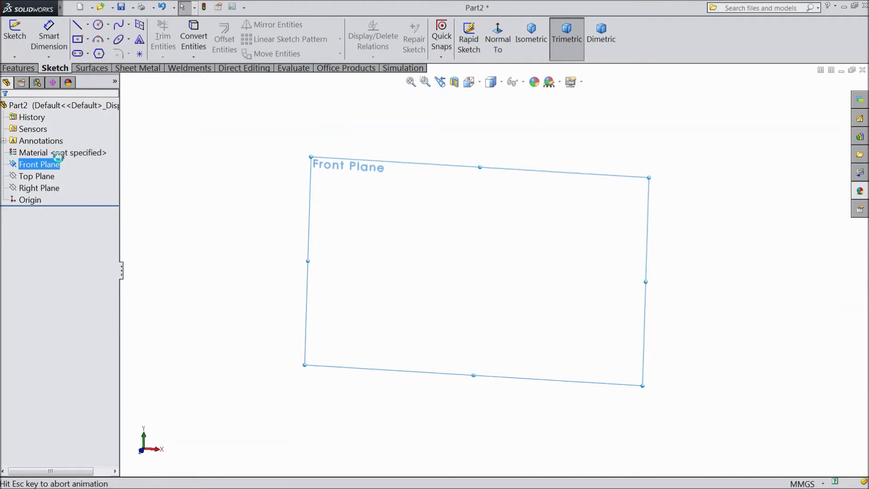
{"action": "left_click", "coordinate": [98, 26]}
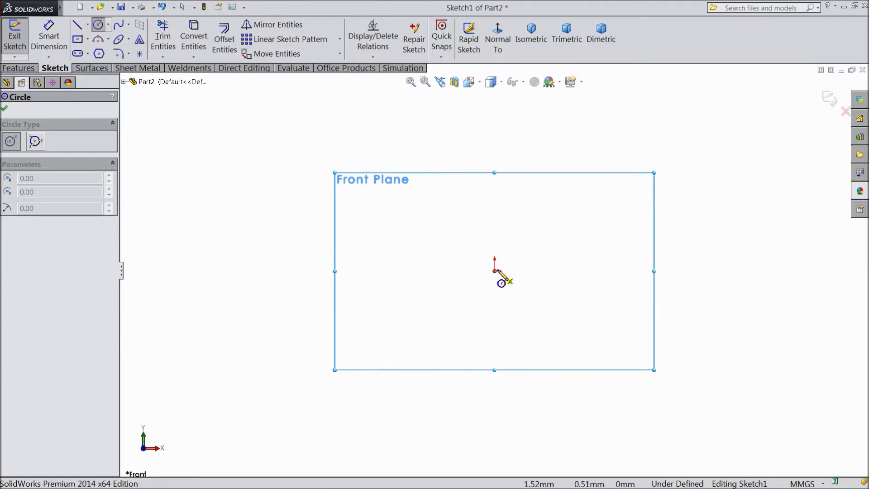
{"action": "left_click", "coordinate": [88, 40]}
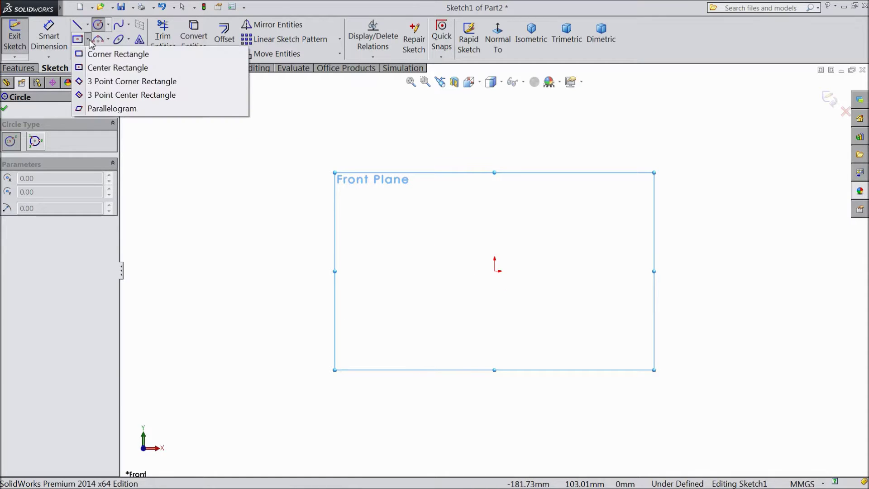
{"action": "left_click", "coordinate": [91, 66]}
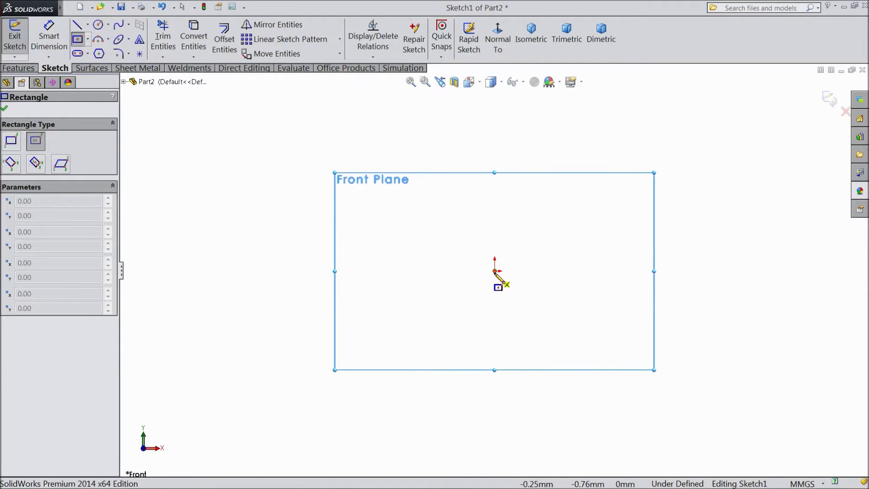
{"action": "left_click", "coordinate": [495, 270]}
{"action": "left_click", "coordinate": [416, 202]}
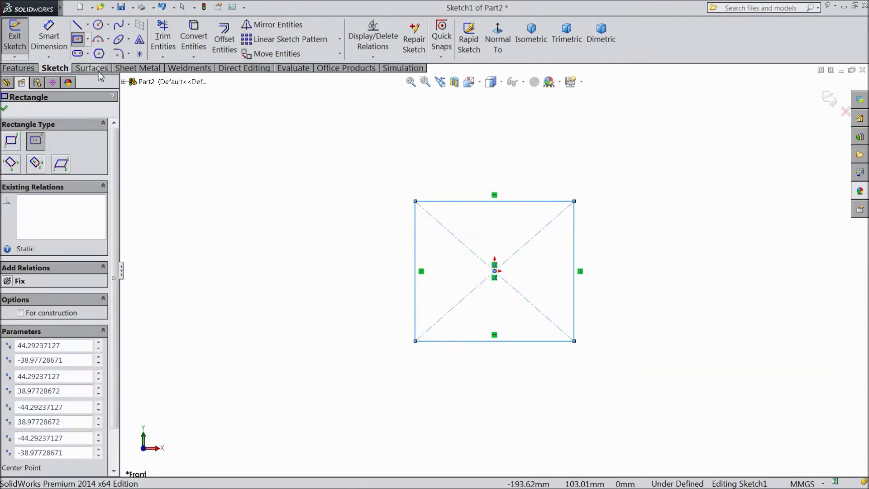
Dimension the rectangle's width and height to 50 mm each
{"action": "left_click", "coordinate": [42, 40]}
{"action": "left_click", "coordinate": [471, 202]}
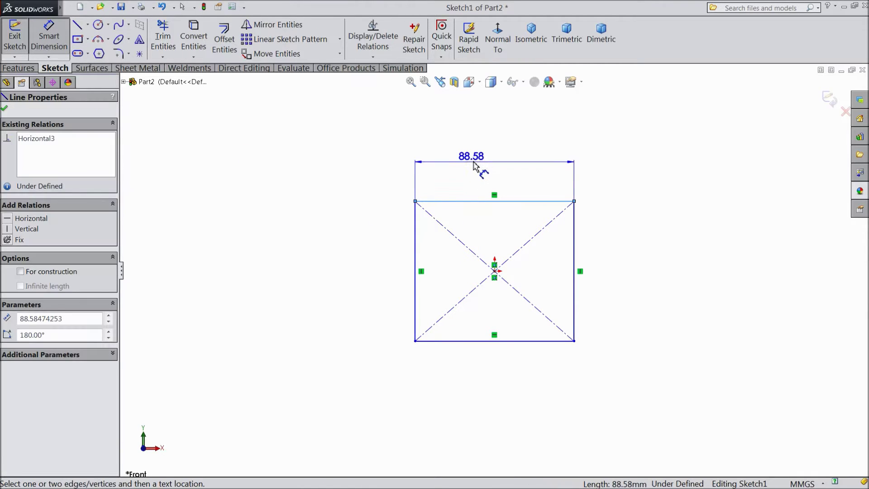
{"action": "left_click", "coordinate": [482, 165]}
{"action": "type", "text": "50"}
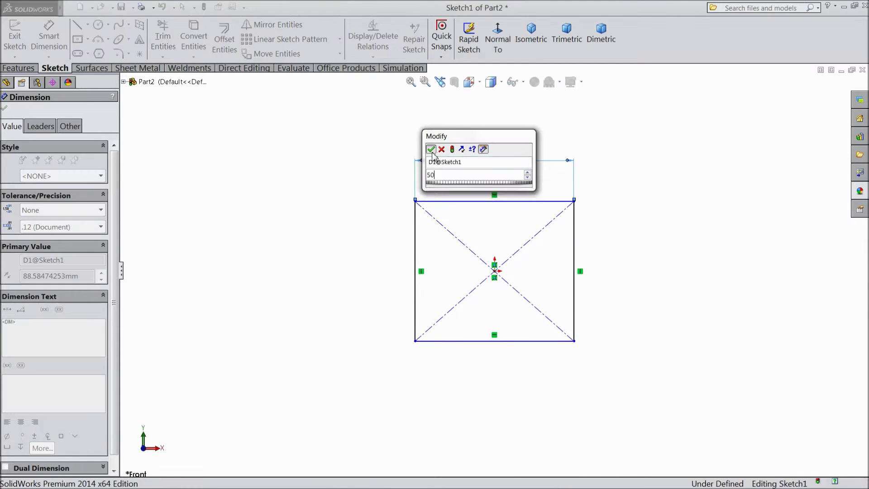
{"action": "key", "text": "Return"}
{"action": "left_click", "coordinate": [581, 270]}
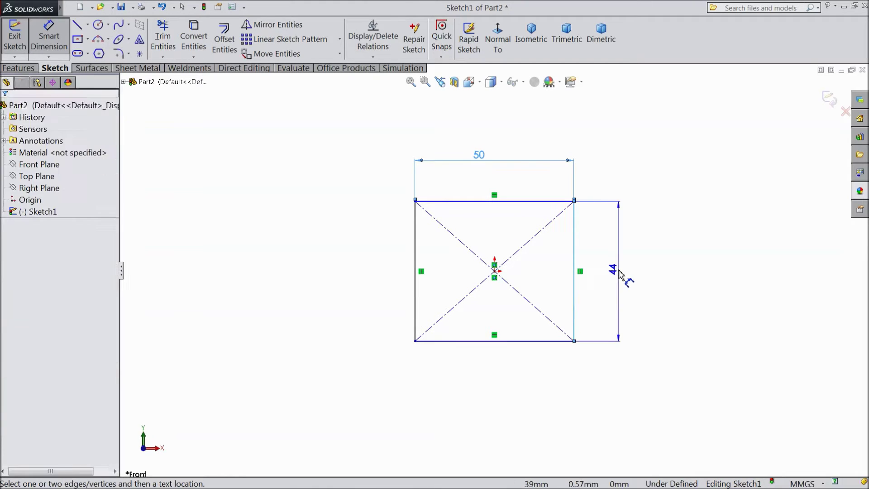
{"action": "left_click", "coordinate": [617, 270]}
{"action": "type", "text": "50"}
{"action": "left_click", "coordinate": [569, 259]}
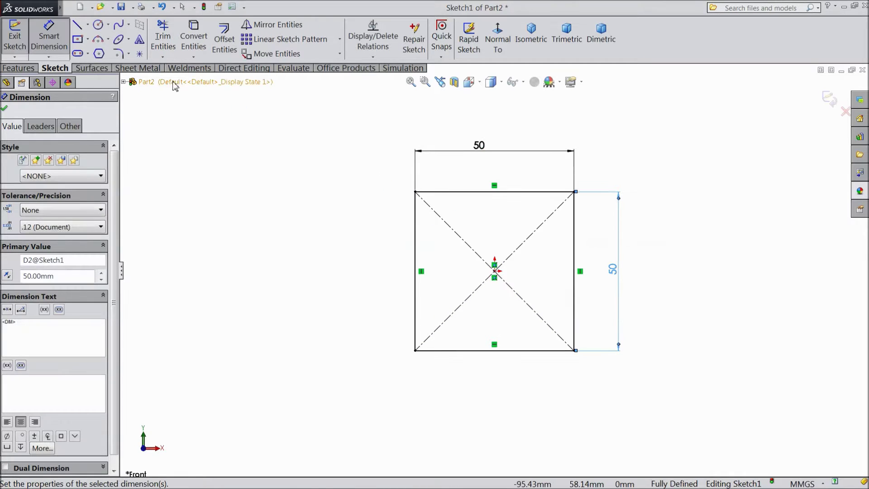
Apply a 20 mm sketch fillet to all four corners of the square
{"action": "left_click", "coordinate": [118, 53]}
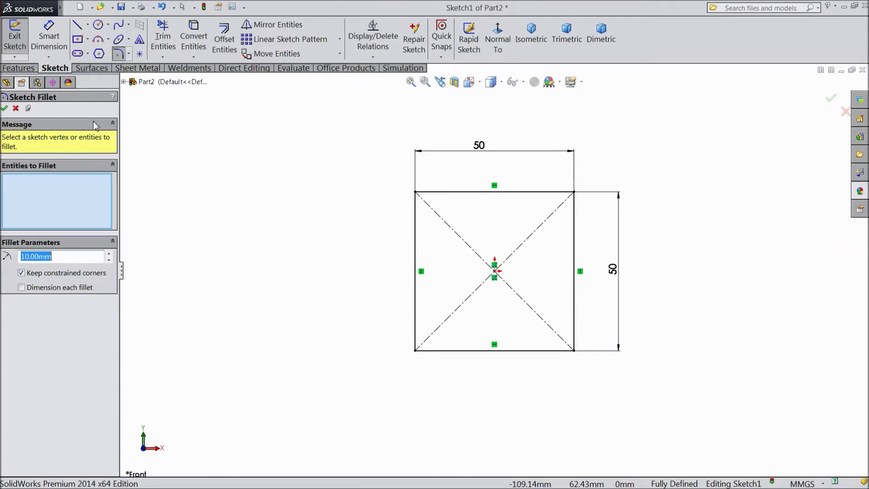
{"action": "left_click", "coordinate": [109, 254]}
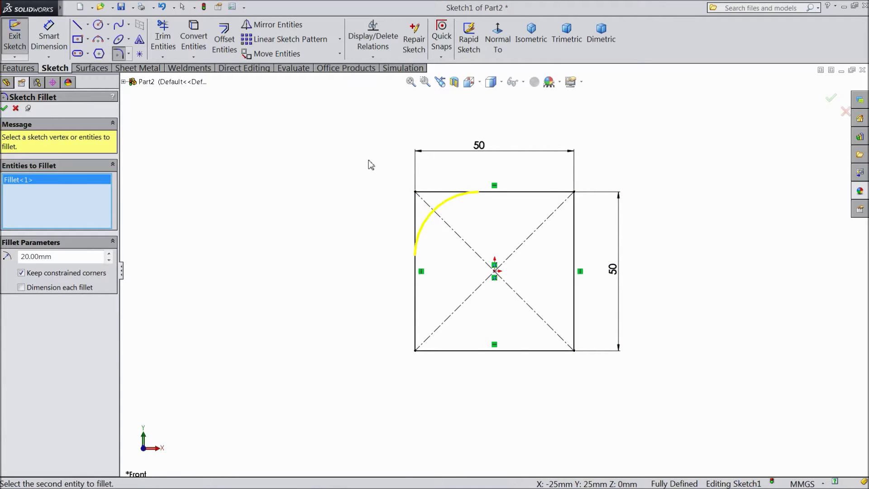
{"action": "left_click_drag", "start_coordinate": [369, 163], "coordinate": [684, 404]}
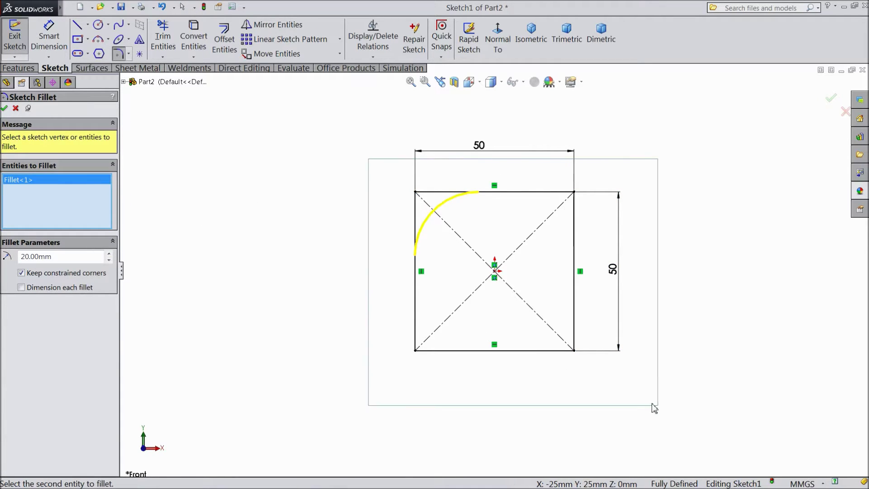
{"action": "left_click", "coordinate": [5, 108]}
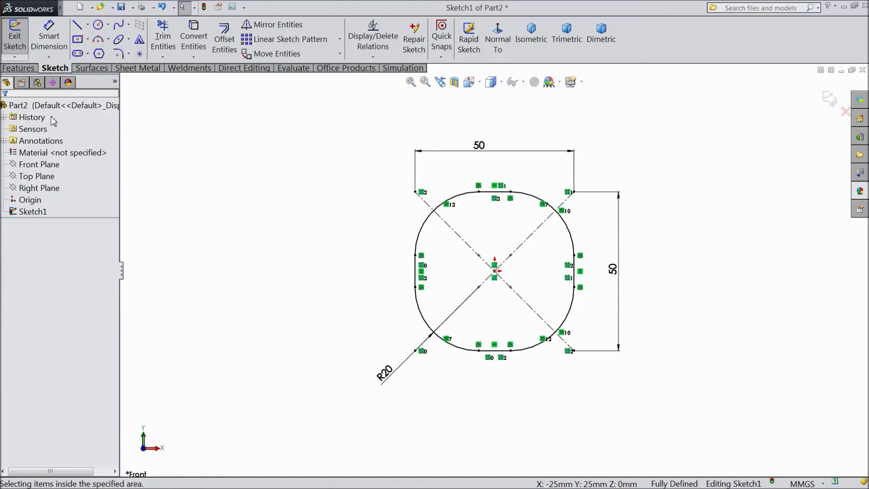
Exit the sketch, then reopen Sketch1 for editing
{"action": "left_click", "coordinate": [832, 100]}
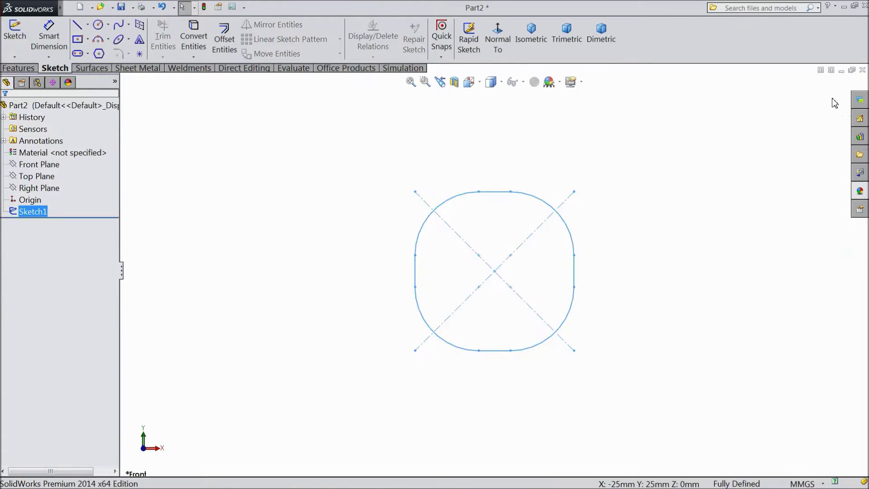
{"action": "left_click", "coordinate": [29, 213]}
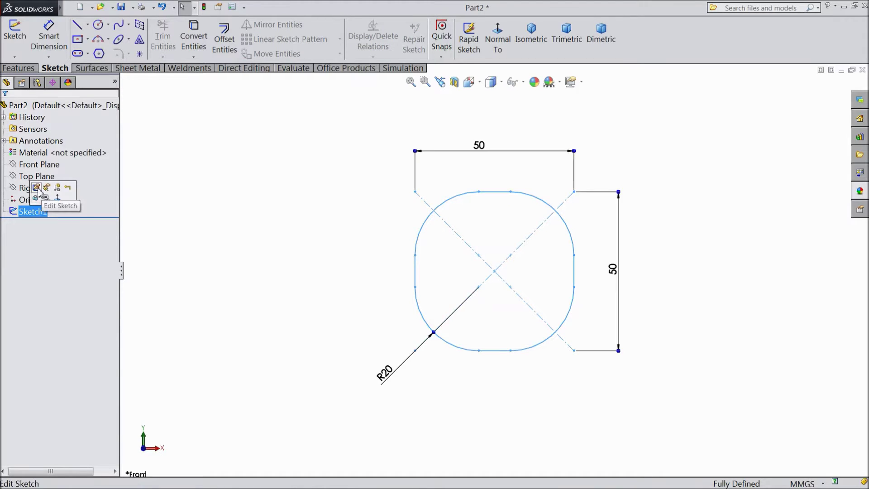
{"action": "left_click", "coordinate": [39, 188]}
{"action": "left_click", "coordinate": [18, 212]}
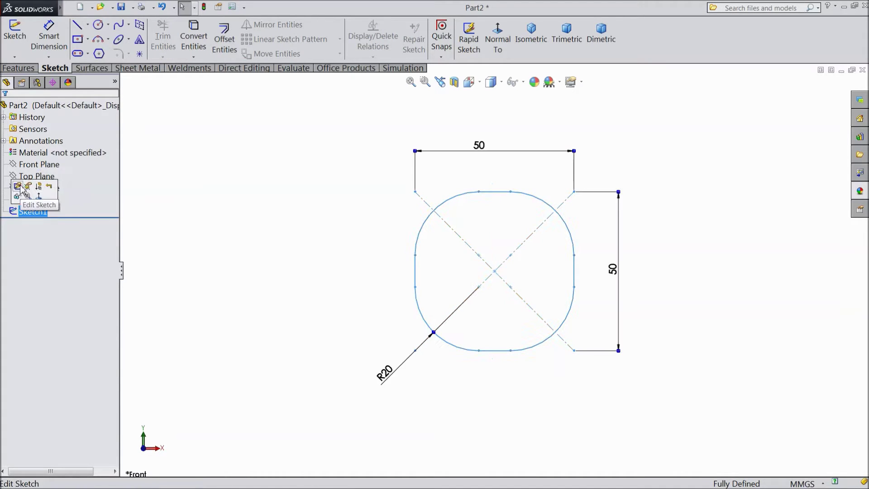
{"action": "left_click", "coordinate": [14, 190]}
{"action": "scroll", "coordinate": [622, 271], "scroll_direction": "down", "scroll_amount": 2}
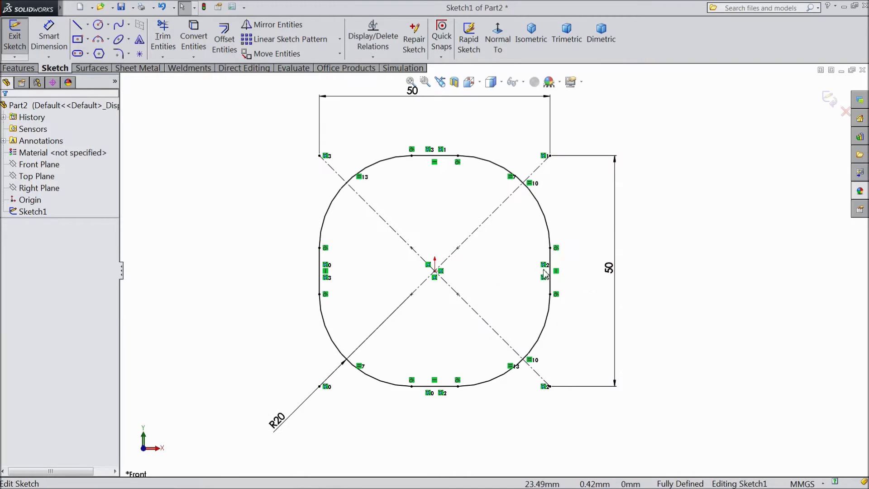
{"action": "left_click", "coordinate": [78, 27]}
Draw a horizontal construction line from the origin to the rounded square's right side
{"action": "scroll", "coordinate": [534, 339], "scroll_direction": "down", "scroll_amount": 3}
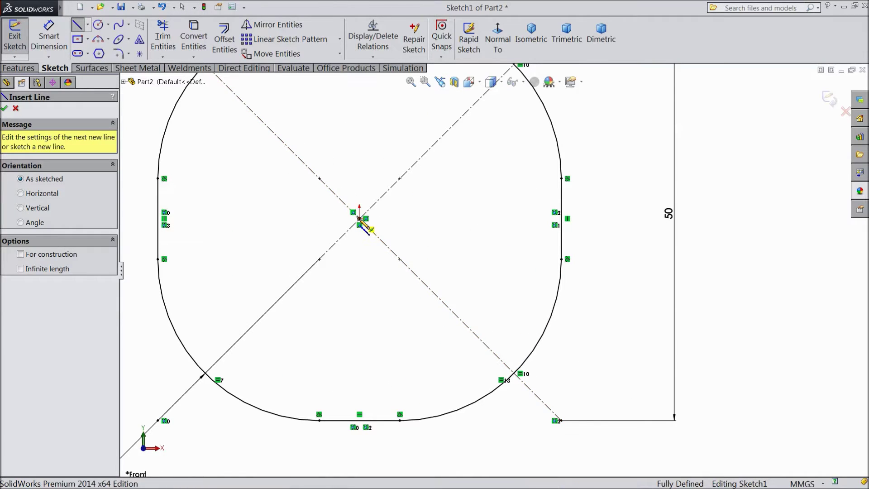
{"action": "left_click", "coordinate": [360, 219]}
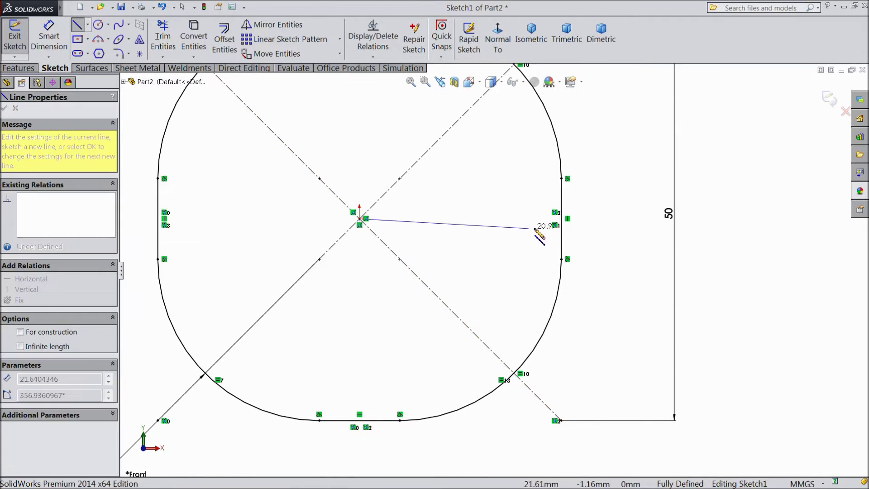
{"action": "left_click", "coordinate": [562, 219]}
{"action": "right_click", "coordinate": [561, 220]}
{"action": "left_click", "coordinate": [638, 81]}
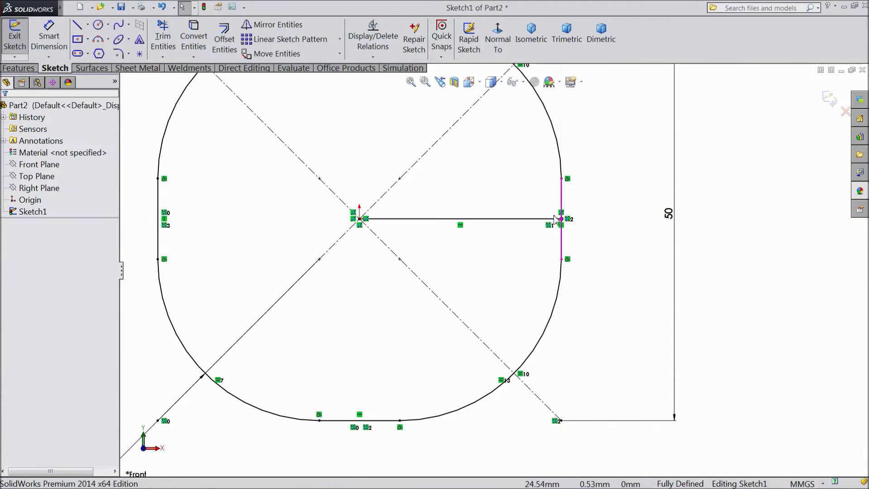
{"action": "left_click", "coordinate": [528, 219]}
{"action": "left_click", "coordinate": [559, 193]}
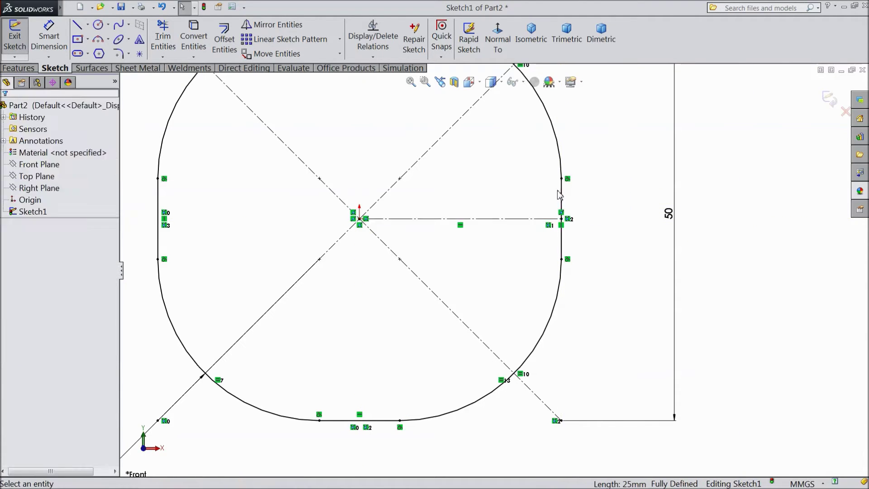
{"action": "scroll", "coordinate": [462, 234], "scroll_direction": "down", "scroll_amount": 3}
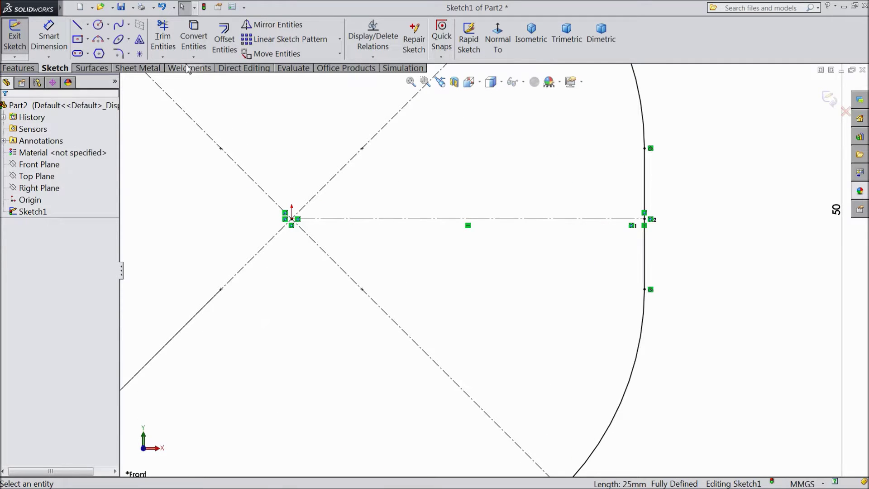
Offset the horizontal centreline 0.30 mm bi-directionally into two parallel lines
{"action": "left_click", "coordinate": [224, 40]}
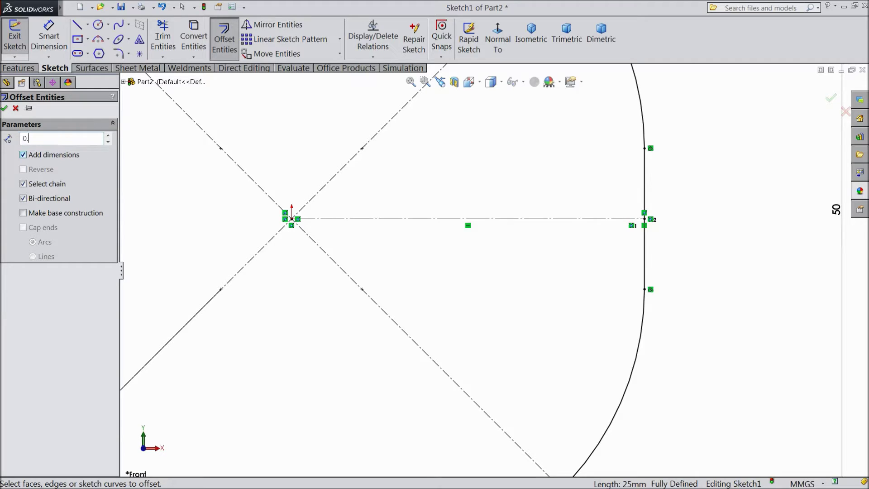
{"action": "left_click", "coordinate": [376, 220]}
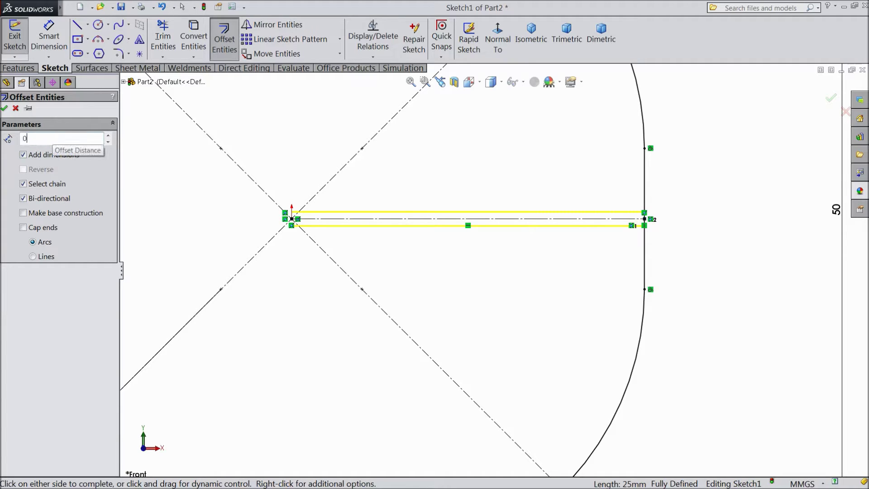
{"action": "type", "text": ".3"}
{"action": "key", "text": "Return"}
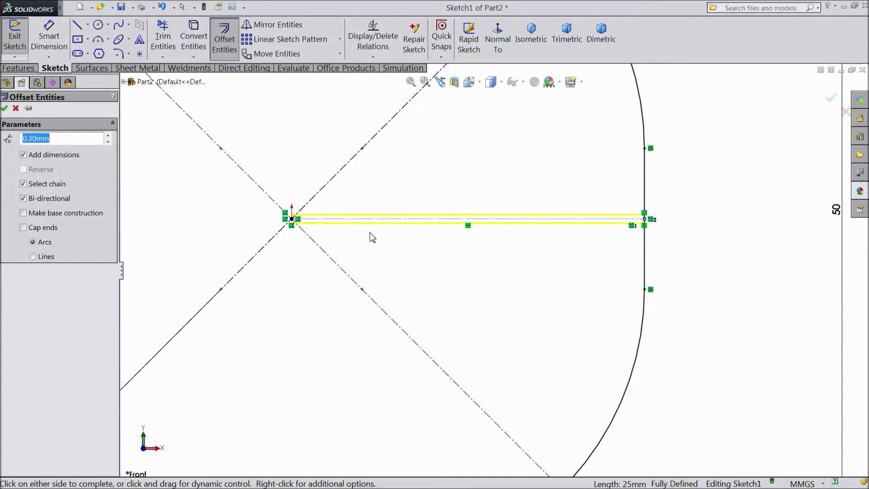
{"action": "left_click", "coordinate": [5, 109]}
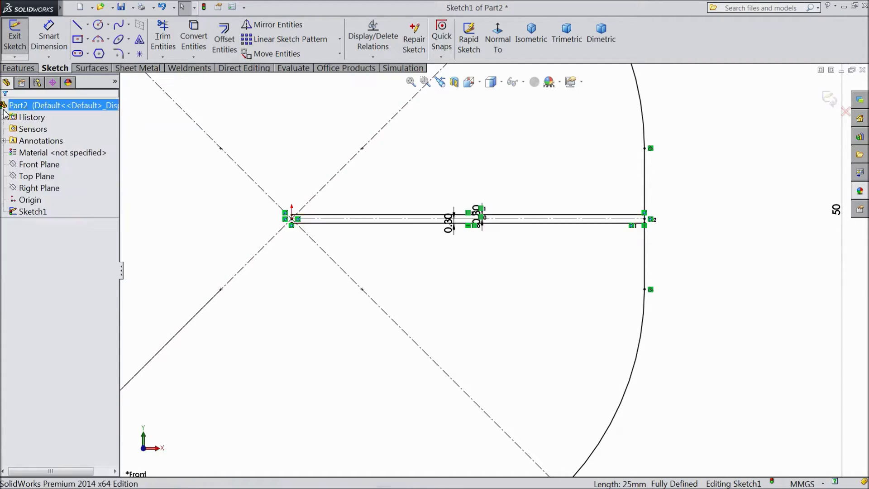
Convert the lower and upper 0.30 mm offset lines to construction geometry
{"action": "scroll", "coordinate": [455, 219], "scroll_direction": "down", "scroll_amount": 3}
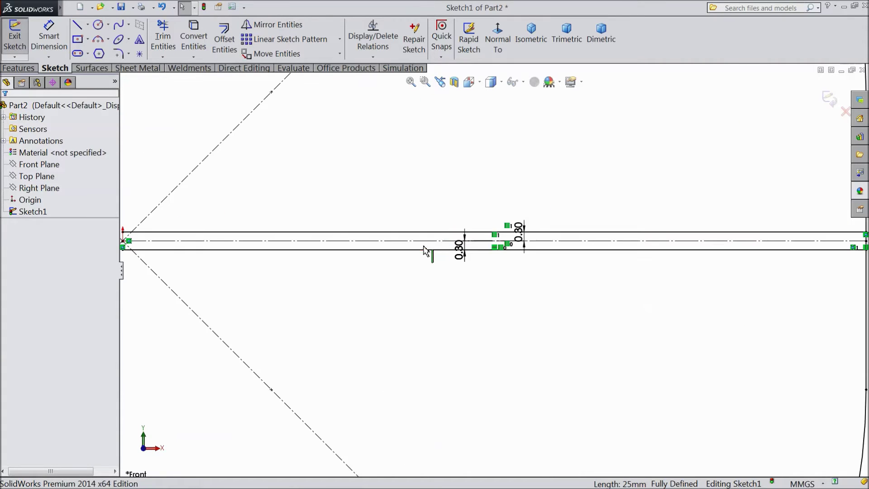
{"action": "left_click", "coordinate": [427, 250]}
{"action": "left_click", "coordinate": [458, 223]}
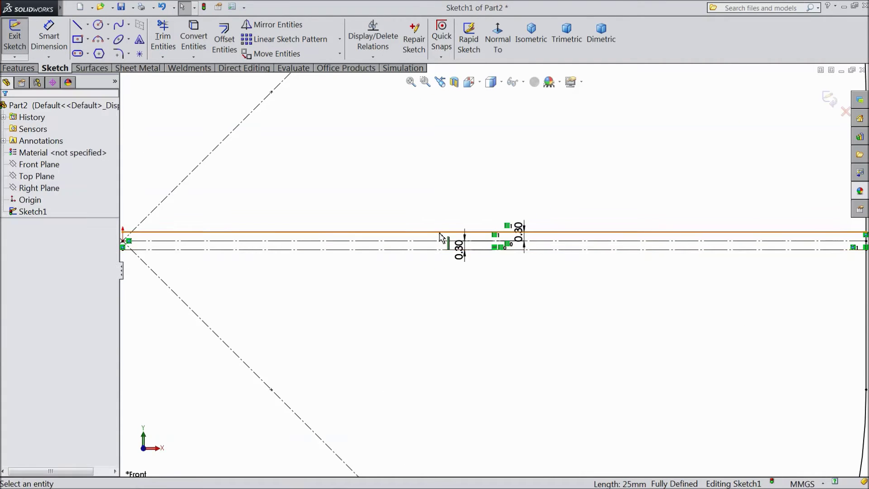
{"action": "left_click", "coordinate": [433, 234]}
{"action": "left_click", "coordinate": [462, 208]}
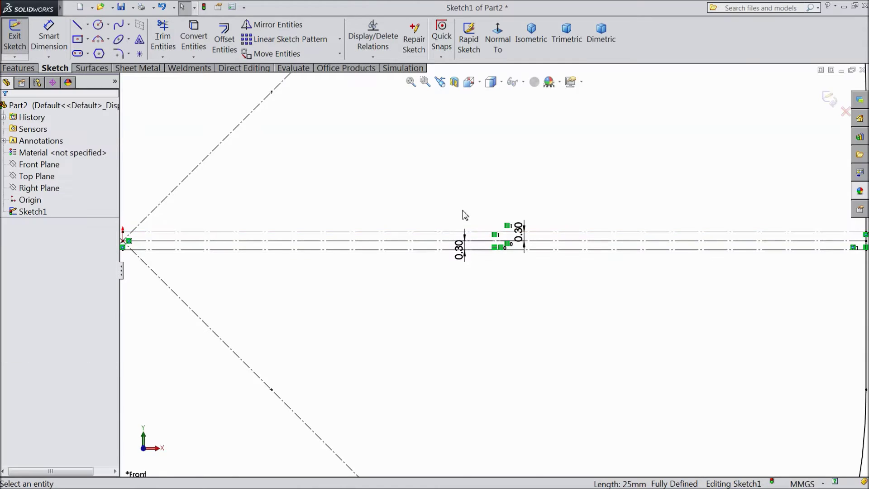
{"action": "scroll", "coordinate": [494, 237], "scroll_direction": "up", "scroll_amount": 3}
{"action": "scroll", "coordinate": [670, 257], "scroll_direction": "down", "scroll_amount": 2}
{"action": "scroll", "coordinate": [652, 262], "scroll_direction": "down", "scroll_amount": 3}
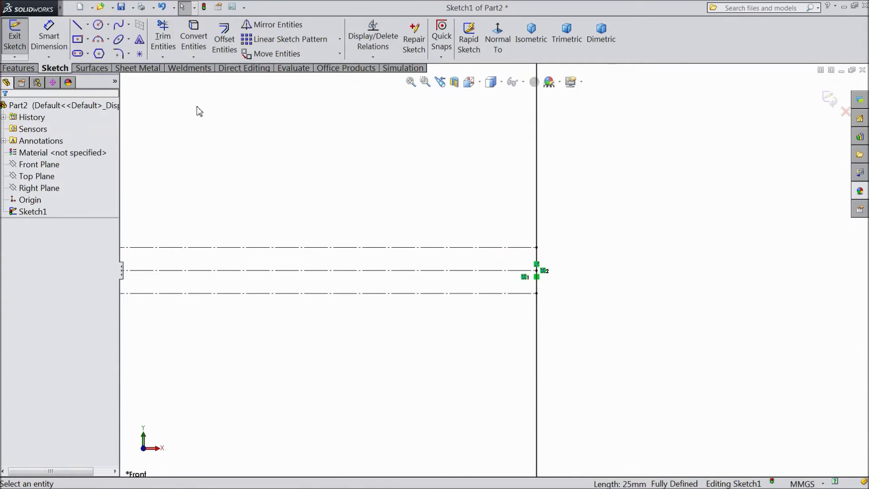
Trim the right-side profile above and below the centreline to open a small gap
{"action": "left_click", "coordinate": [163, 38]}
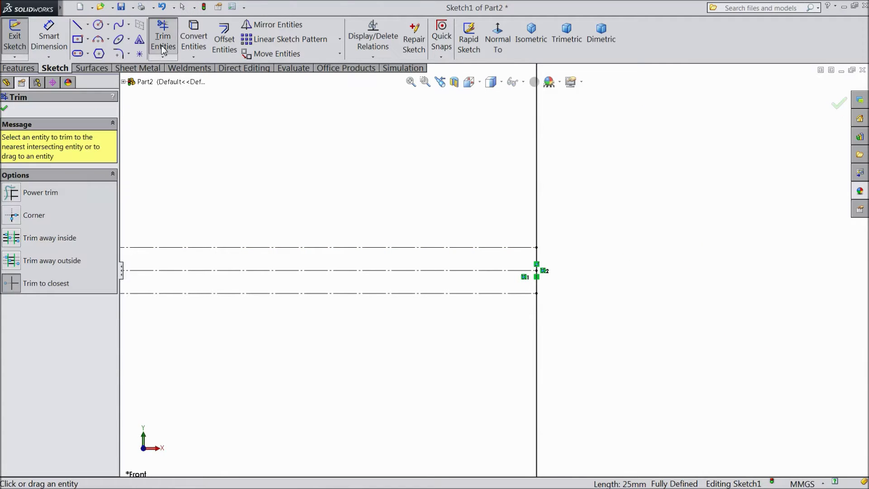
{"action": "left_click", "coordinate": [537, 262]}
{"action": "left_click", "coordinate": [474, 257]}
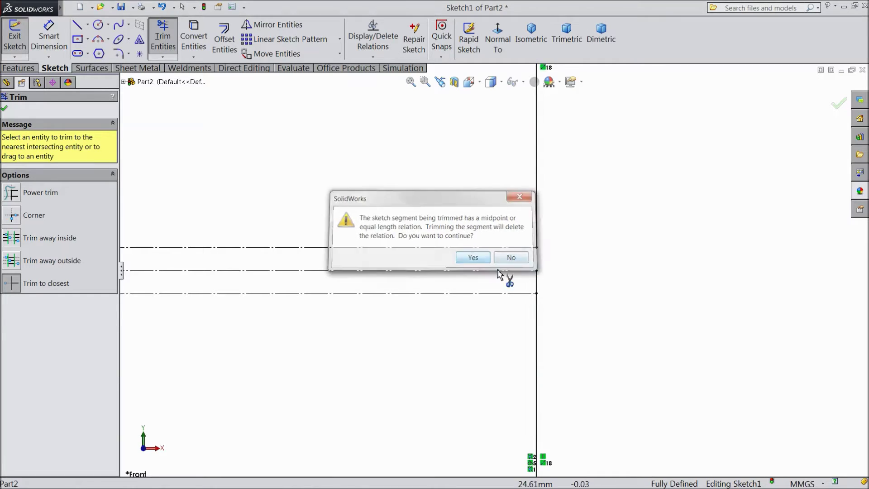
{"action": "left_click", "coordinate": [536, 285]}
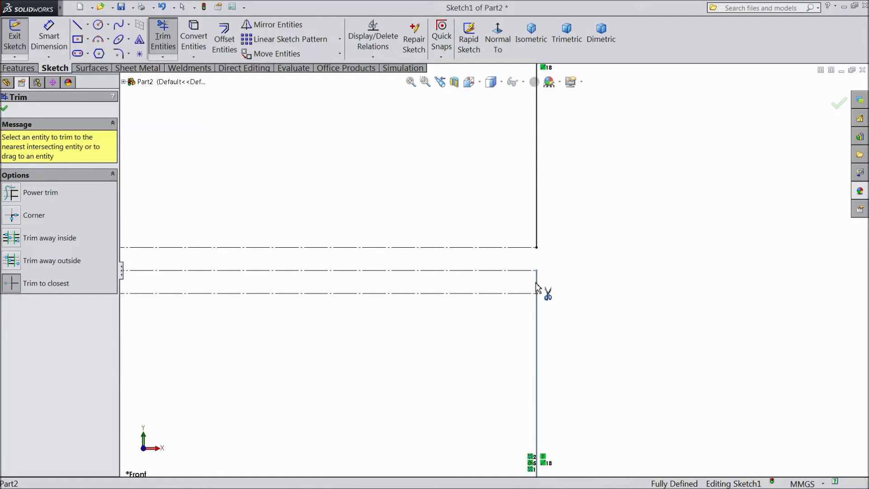
{"action": "left_click", "coordinate": [6, 110]}
Exit Sketch1 and orbit the view to see it in 3D
{"action": "left_click", "coordinate": [15, 36]}
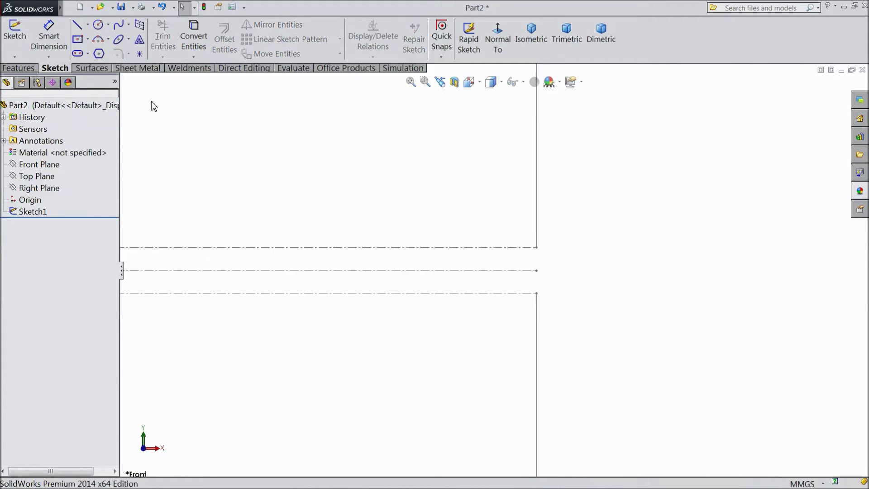
{"action": "scroll", "coordinate": [466, 219], "scroll_direction": "up", "scroll_amount": 2}
{"action": "scroll", "coordinate": [468, 222], "scroll_direction": "up", "scroll_amount": 5}
{"action": "scroll", "coordinate": [544, 219], "scroll_direction": "up", "scroll_amount": 3}
{"action": "mouse_move", "coordinate": [543, 219]}
{"action": "middle_mouse_down"}
{"action": "mouse_move", "coordinate": [457, 266]}
{"action": "mouse_move", "coordinate": [498, 263]}
{"action": "middle_mouse_up"}
Create Plane1 90 mm from the Front Plane, flipped to the opposite side
{"action": "left_click", "coordinate": [41, 166]}
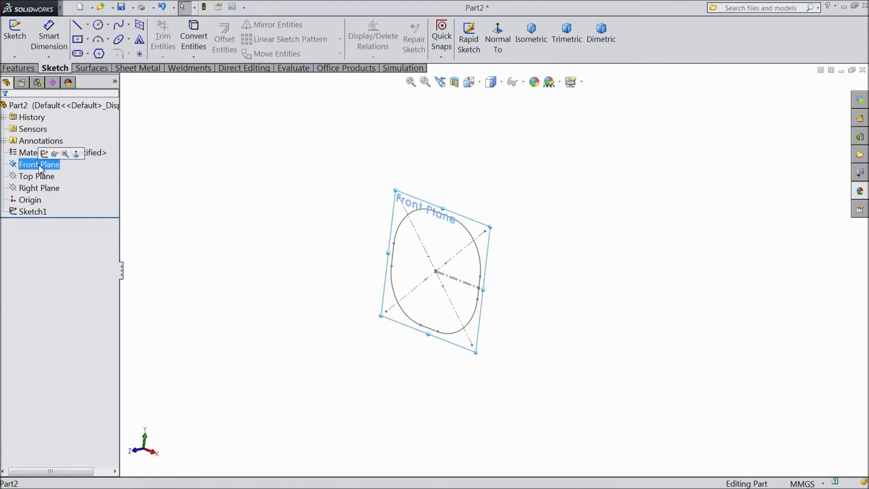
{"action": "left_click", "coordinate": [18, 68]}
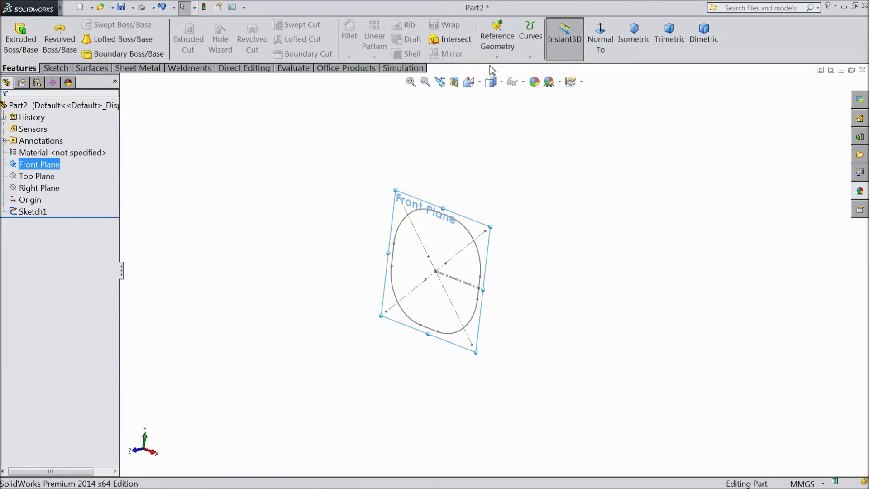
{"action": "left_click", "coordinate": [497, 38]}
{"action": "left_click", "coordinate": [500, 68]}
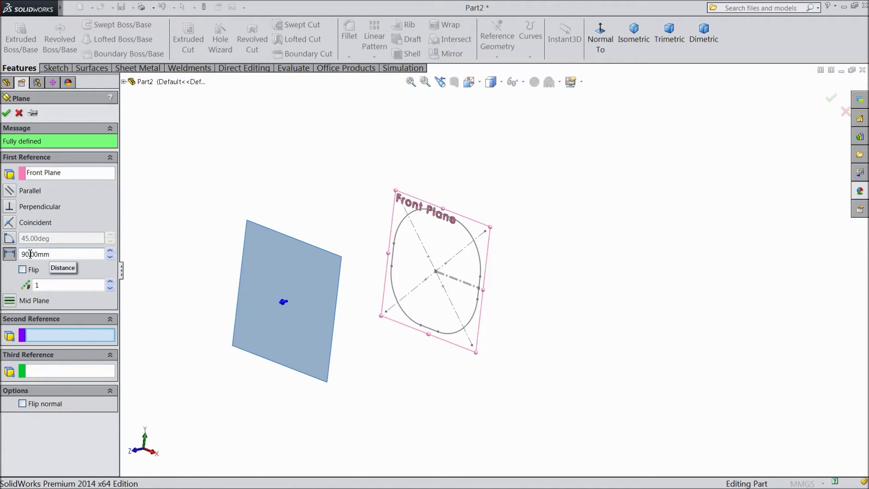
{"action": "left_click", "coordinate": [22, 270]}
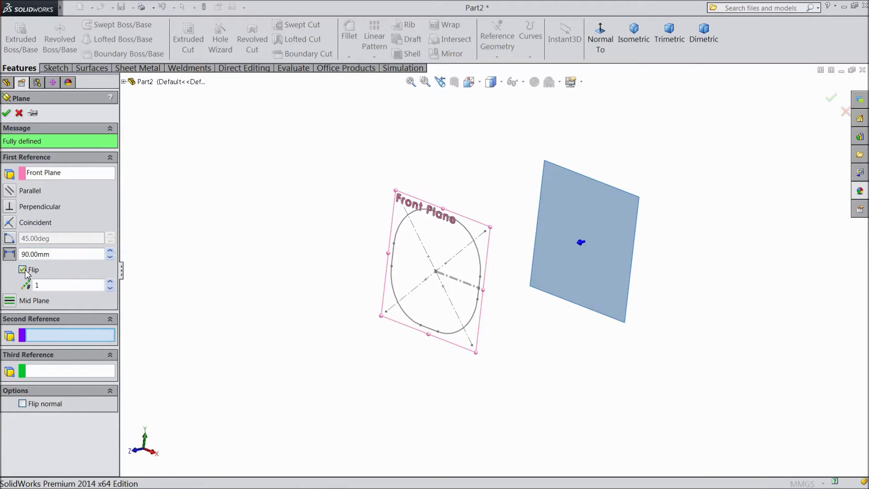
{"action": "left_click", "coordinate": [7, 113]}
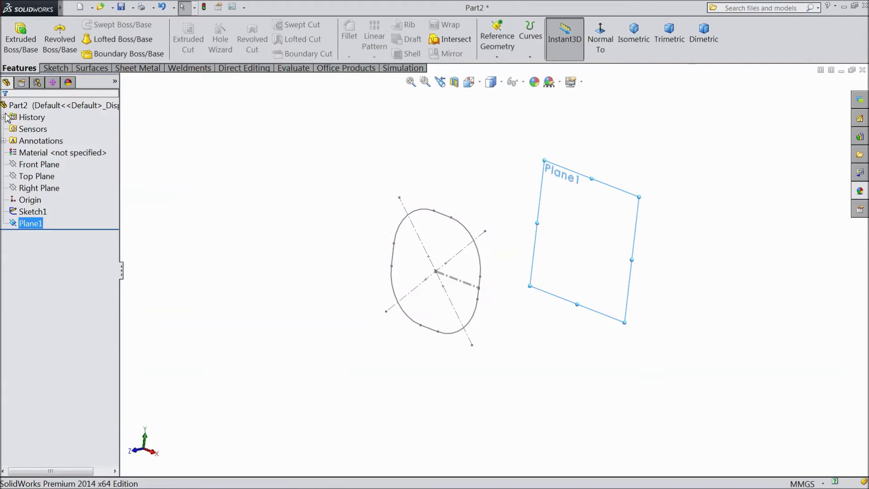
Start Sketch2 on Plane1 with an origin-centred rectangle, about 88 by 78 mm
{"action": "left_click", "coordinate": [594, 267]}
{"action": "left_click", "coordinate": [625, 224]}
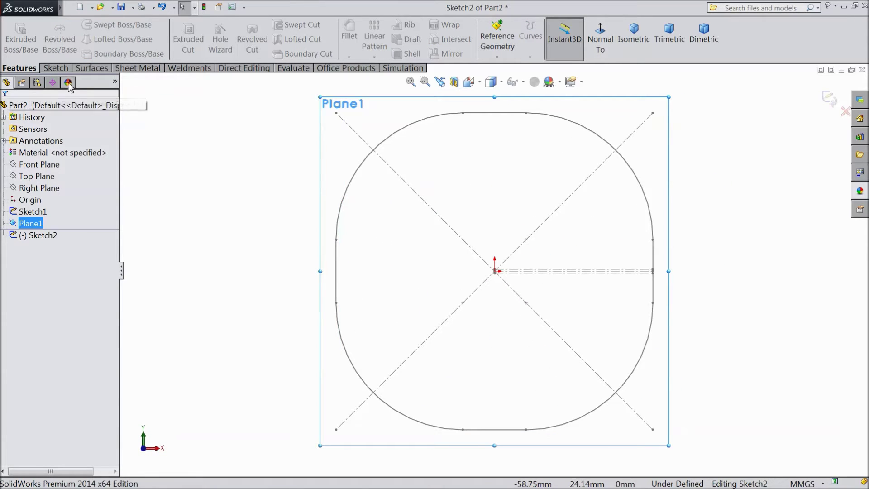
{"action": "left_click", "coordinate": [56, 68]}
{"action": "left_click", "coordinate": [77, 42]}
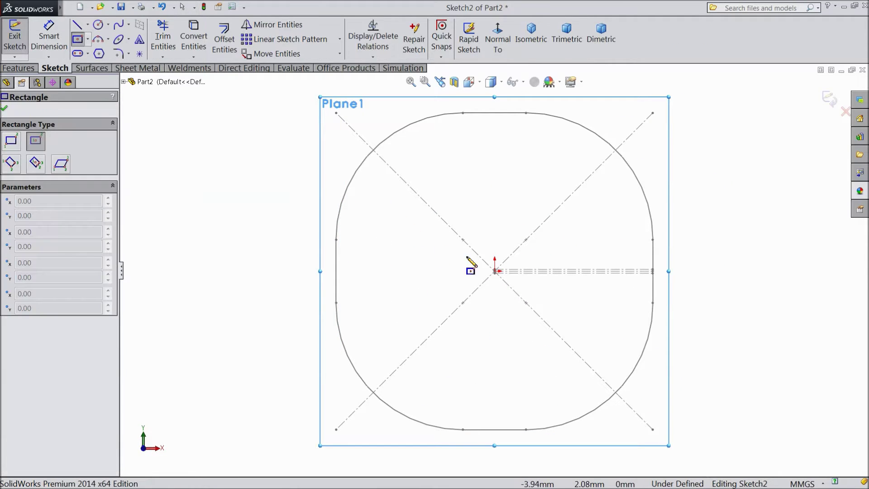
{"action": "scroll", "coordinate": [497, 274], "scroll_direction": "down", "scroll_amount": 5}
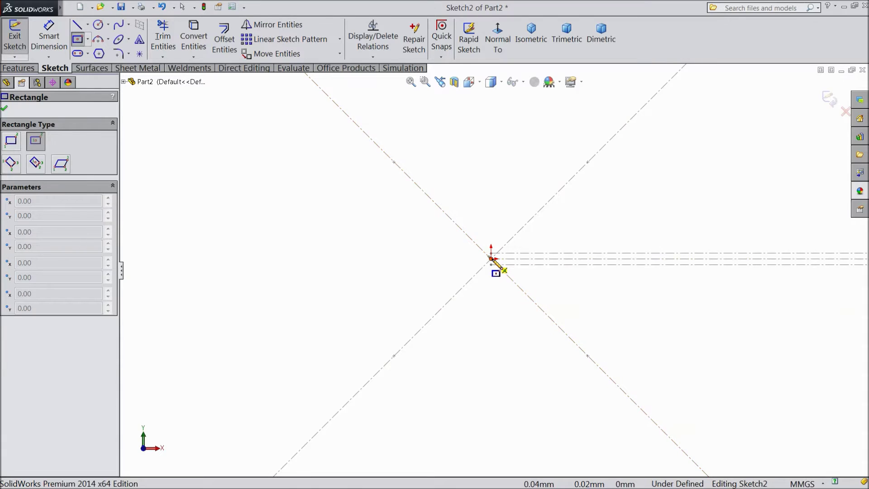
{"action": "left_click", "coordinate": [491, 259]}
{"action": "scroll", "coordinate": [491, 259], "scroll_direction": "up", "scroll_amount": 3}
{"action": "scroll", "coordinate": [491, 259], "scroll_direction": "up", "scroll_amount": 2}
{"action": "left_click", "coordinate": [402, 186]}
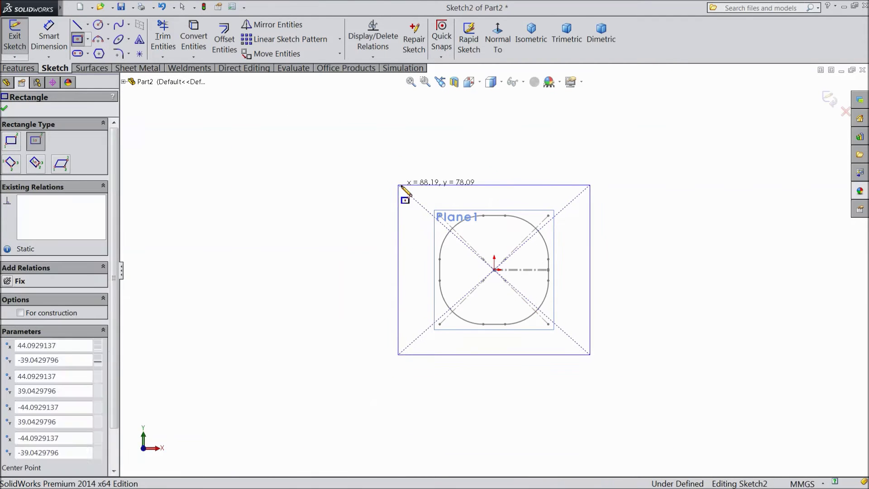
Dimension the rectangle's top edge and right edge to 100 mm each
{"action": "left_click", "coordinate": [49, 37]}
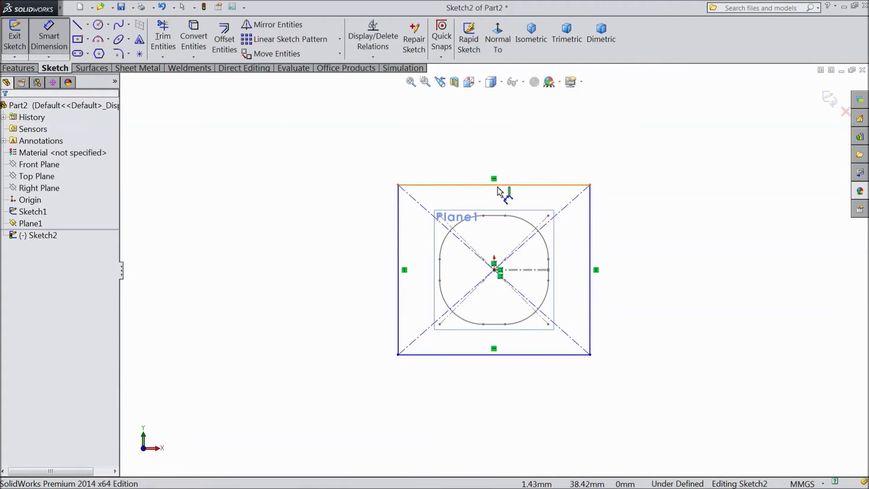
{"action": "left_click", "coordinate": [498, 186]}
{"action": "left_click", "coordinate": [500, 155]}
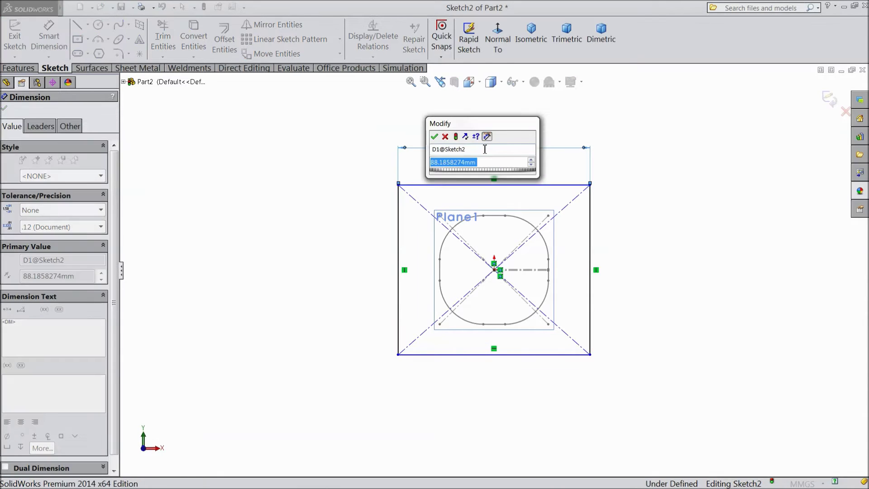
{"action": "type", "text": "100"}
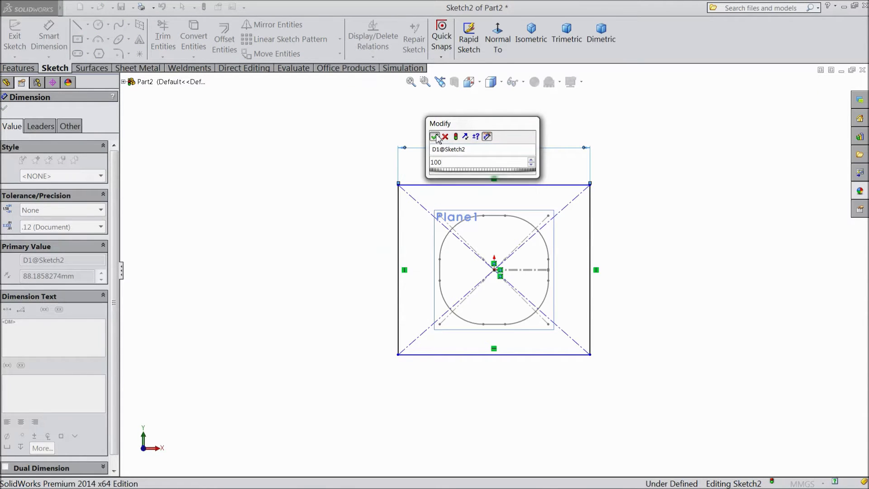
{"action": "key", "text": "Return"}
{"action": "left_click", "coordinate": [591, 246]}
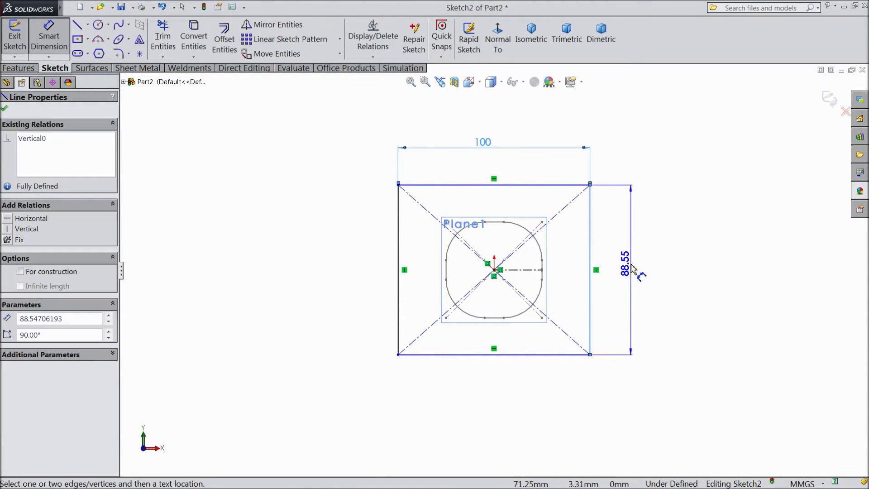
{"action": "left_click", "coordinate": [632, 270]}
{"action": "type", "text": "100"}
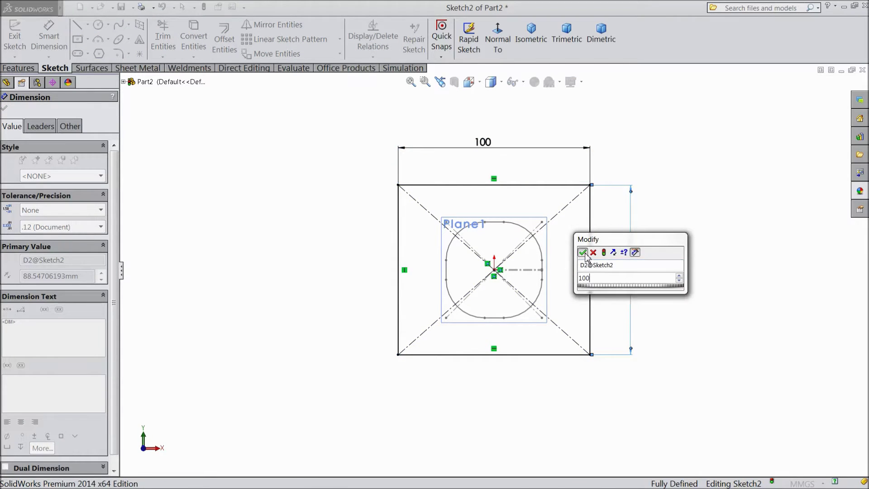
{"action": "key", "text": "Return"}
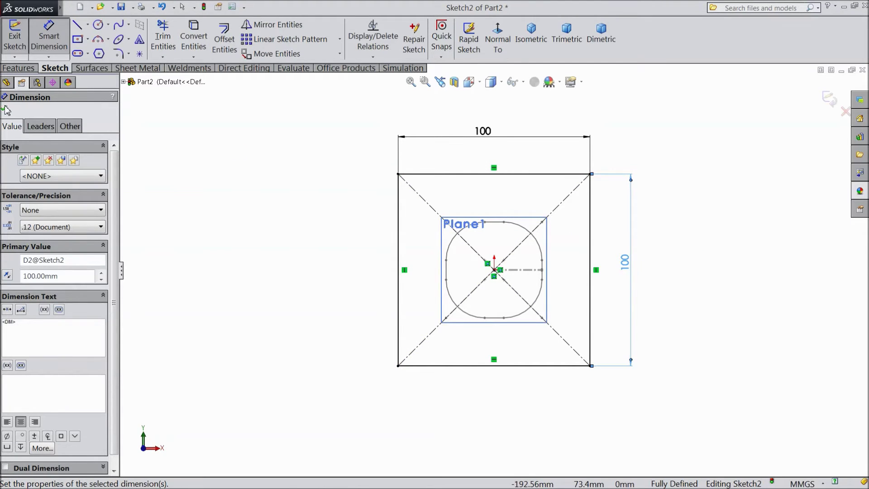
{"action": "left_click", "coordinate": [6, 109]}
{"action": "left_click", "coordinate": [117, 54]}
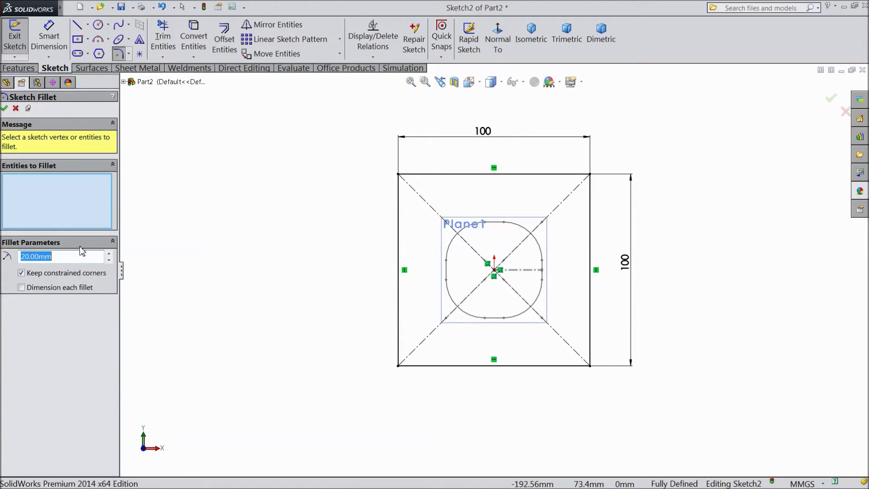
Pick the 100 mm square's four corner vertices and fillet them at 5 mm radius
{"action": "type", "text": "2"}
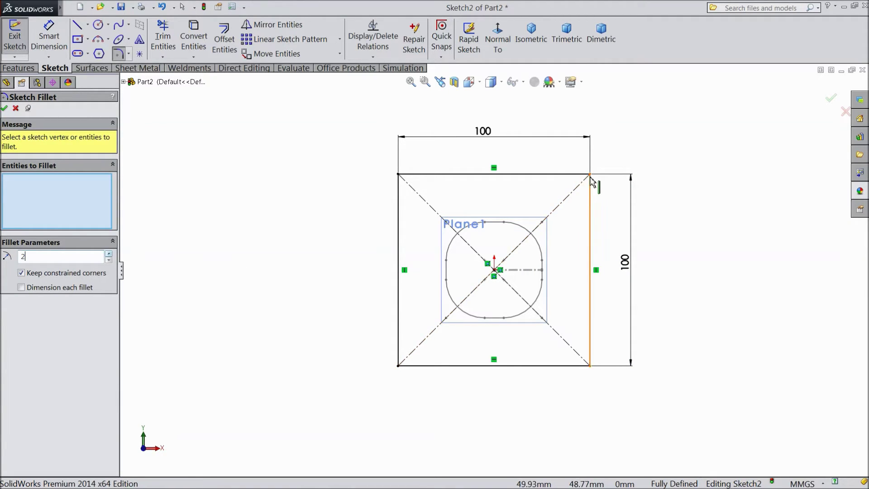
{"action": "left_click", "coordinate": [590, 174]}
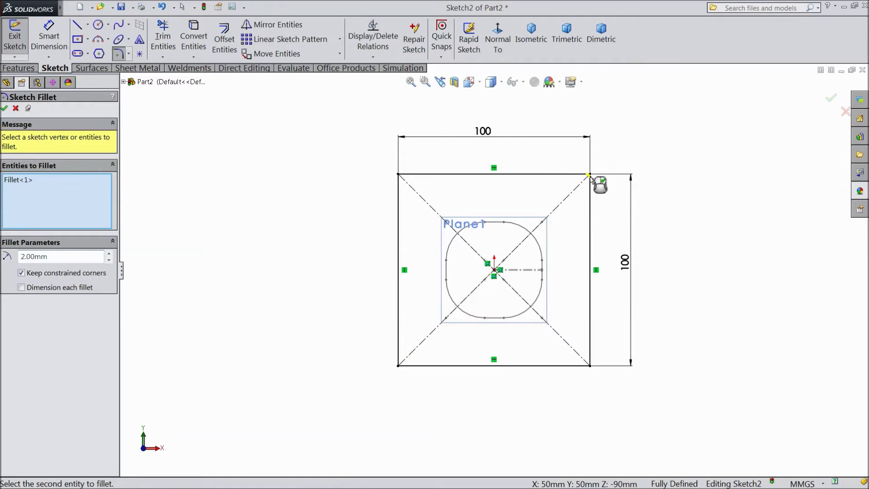
{"action": "left_click", "coordinate": [399, 175]}
{"action": "left_click", "coordinate": [398, 365]}
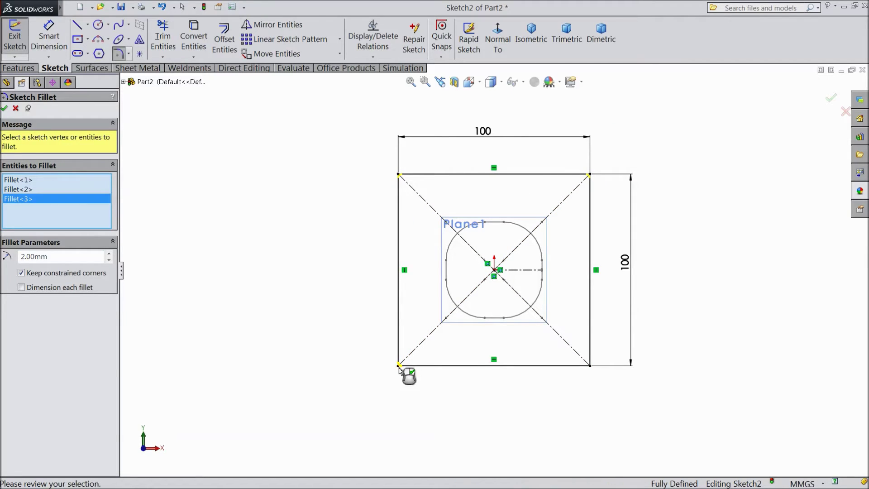
{"action": "left_click", "coordinate": [590, 366]}
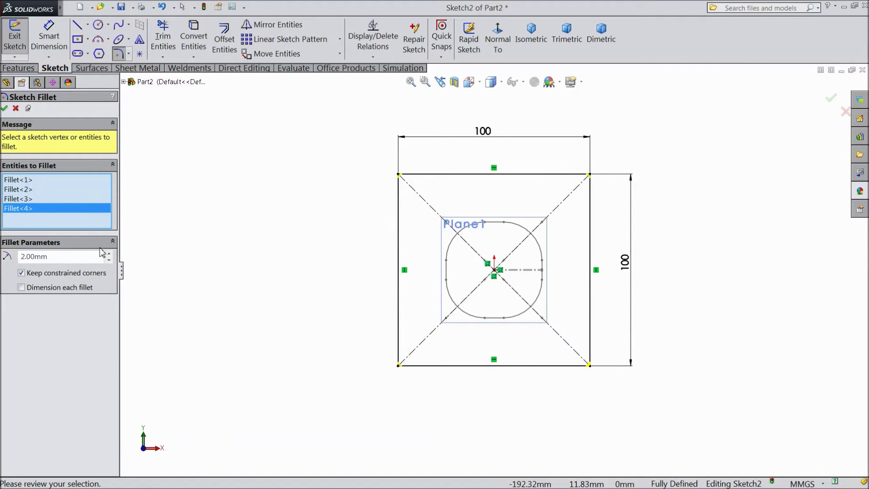
{"action": "type", "text": "5"}
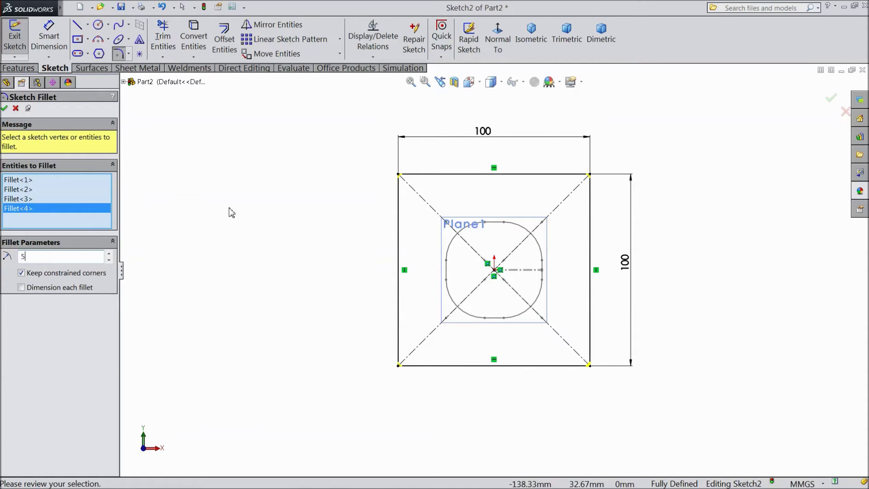
{"action": "left_click", "coordinate": [5, 109]}
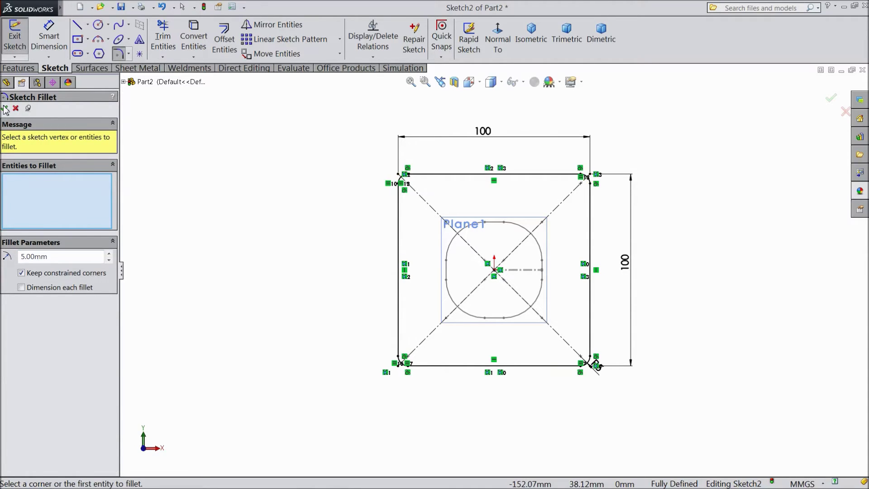
{"action": "left_click", "coordinate": [4, 108]}
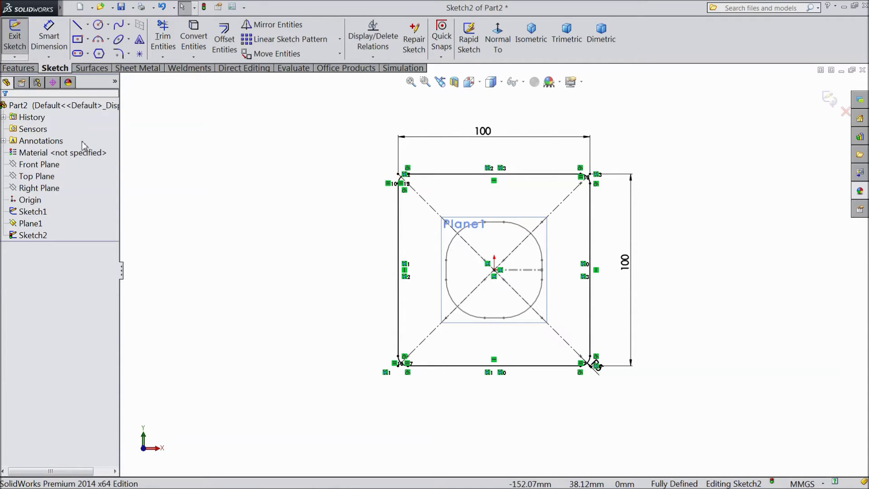
Draw a horizontal line from the origin to the square's right edge and make it construction geometry
{"action": "left_click", "coordinate": [78, 28]}
{"action": "scroll", "coordinate": [547, 287], "scroll_direction": "down", "scroll_amount": 5}
{"action": "scroll", "coordinate": [283, 240], "scroll_direction": "down", "scroll_amount": 4}
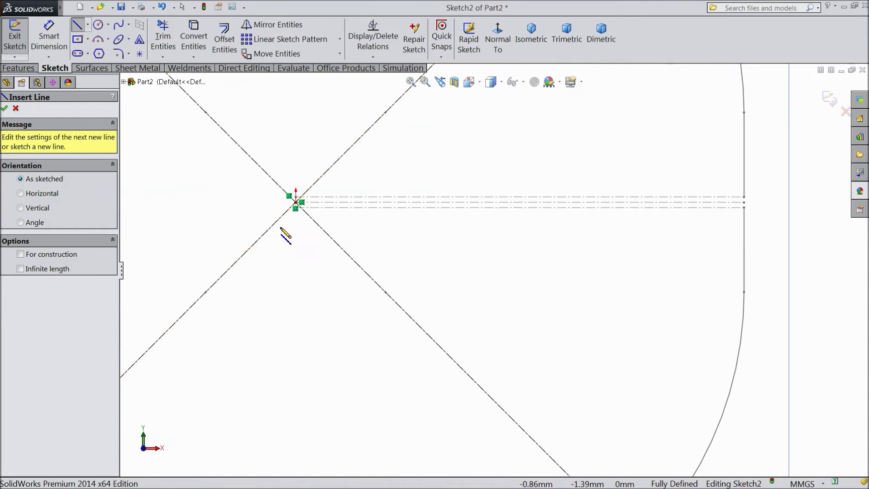
{"action": "left_click", "coordinate": [296, 205]}
{"action": "scroll", "coordinate": [399, 243], "scroll_direction": "up", "scroll_amount": 3}
{"action": "scroll", "coordinate": [720, 272], "scroll_direction": "up", "scroll_amount": 2}
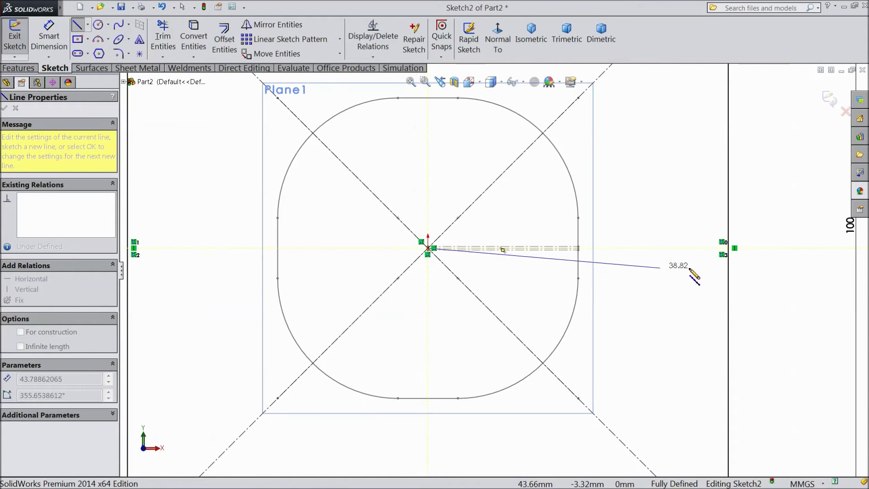
{"action": "scroll", "coordinate": [697, 254], "scroll_direction": "down", "scroll_amount": 5}
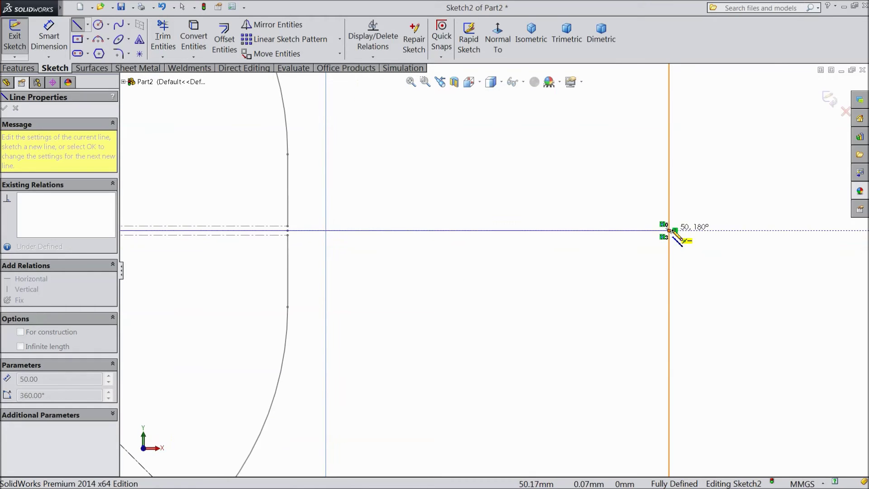
{"action": "left_click", "coordinate": [669, 230]}
{"action": "right_click", "coordinate": [713, 194]}
{"action": "left_click", "coordinate": [732, 81]}
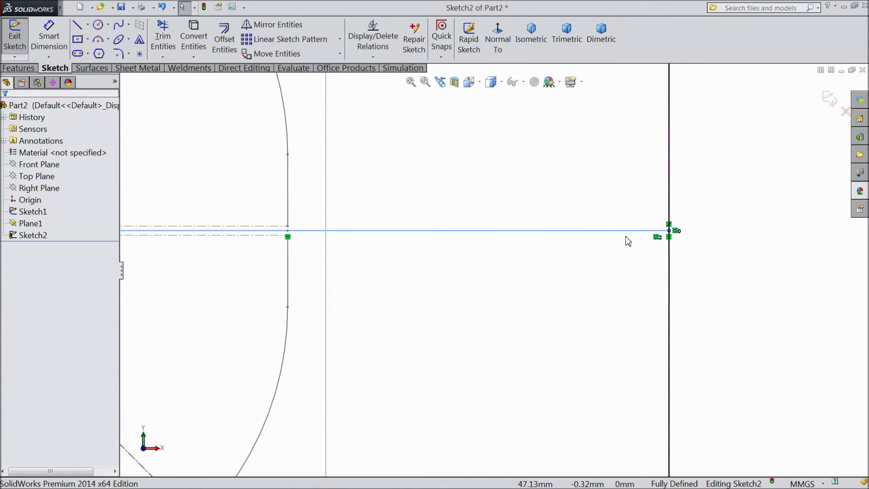
{"action": "left_click", "coordinate": [614, 231]}
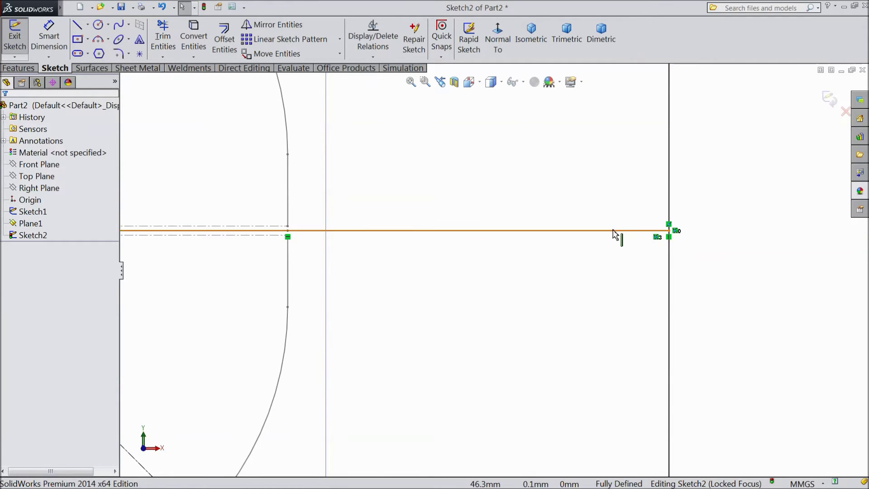
{"action": "left_click", "coordinate": [647, 201]}
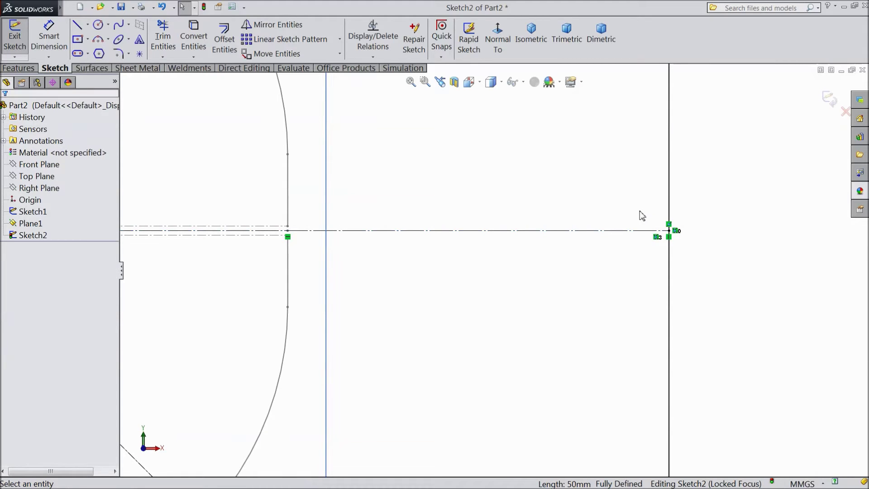
Offset the centre line 0.30 mm both ways and set both offset lines to construction
{"action": "left_click", "coordinate": [224, 40]}
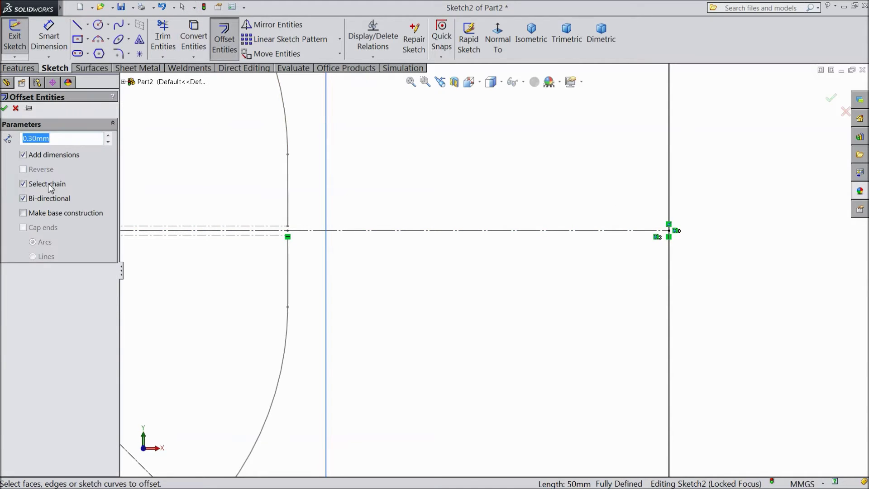
{"action": "left_click", "coordinate": [424, 231]}
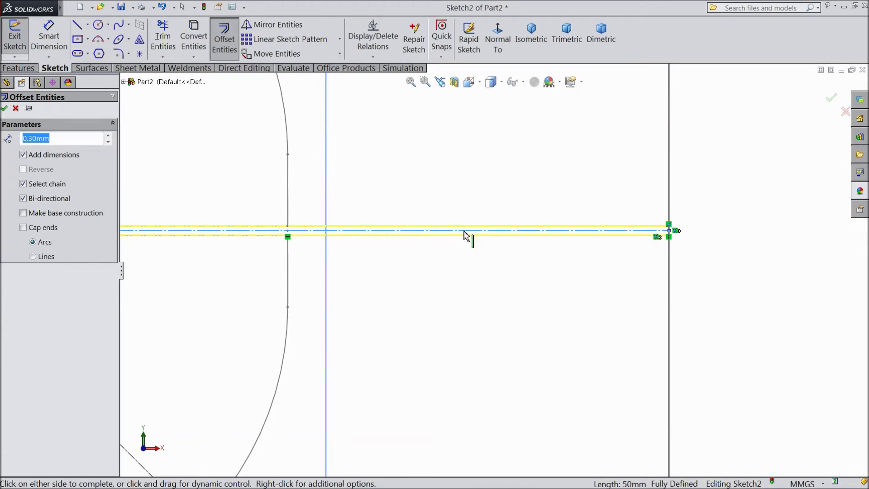
{"action": "left_click", "coordinate": [5, 109]}
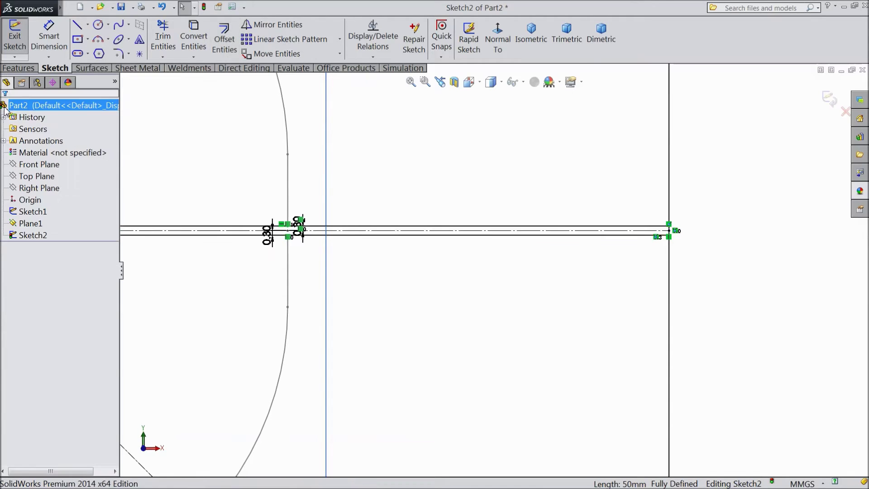
{"action": "left_click", "coordinate": [498, 235]}
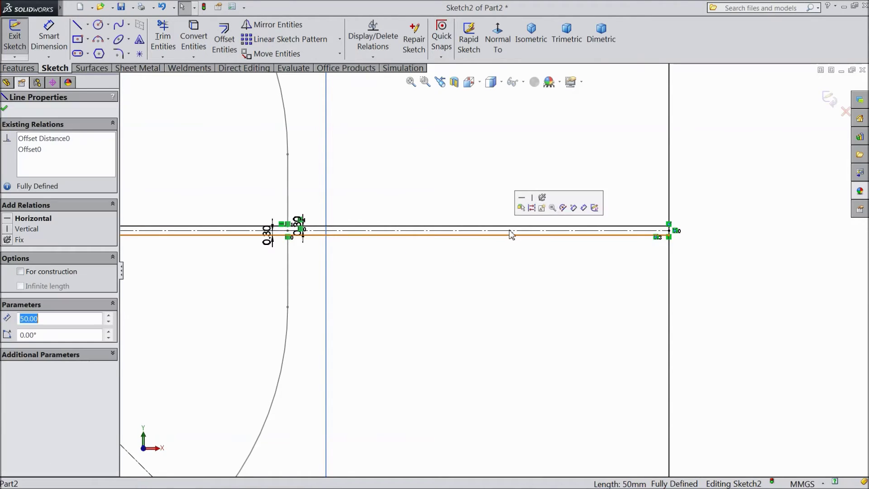
{"action": "left_click", "coordinate": [531, 207]}
{"action": "left_click", "coordinate": [519, 226]}
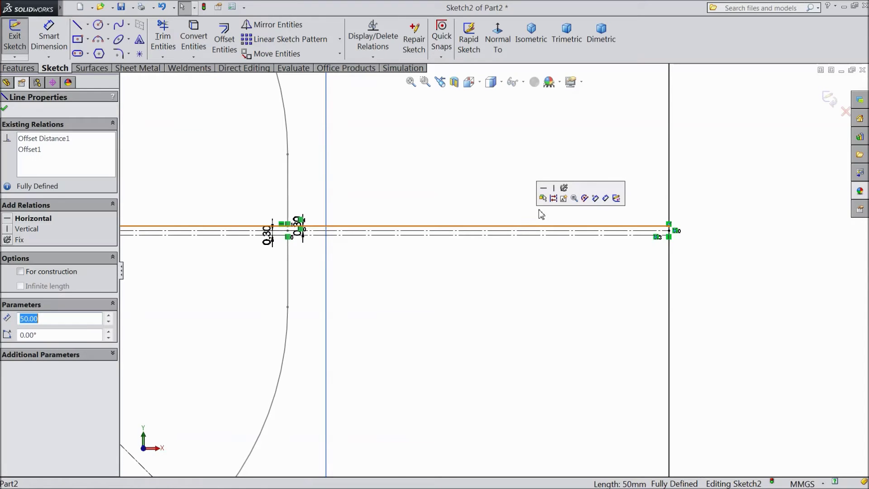
{"action": "left_click", "coordinate": [552, 200]}
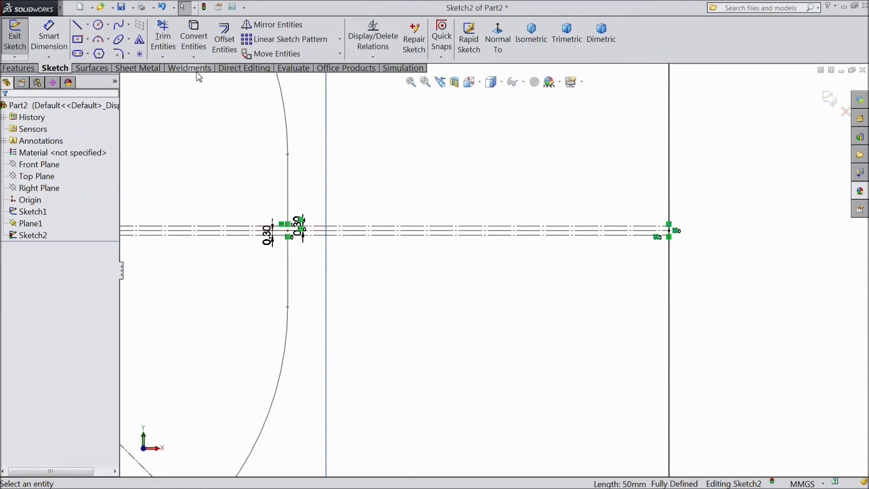
{"action": "left_click", "coordinate": [162, 36]}
{"action": "scroll", "coordinate": [637, 231], "scroll_direction": "down", "scroll_amount": 3}
Trim a gap in the square's right side between the offset lines, then exit Sketch2
{"action": "scroll", "coordinate": [637, 231], "scroll_direction": "down", "scroll_amount": 1}
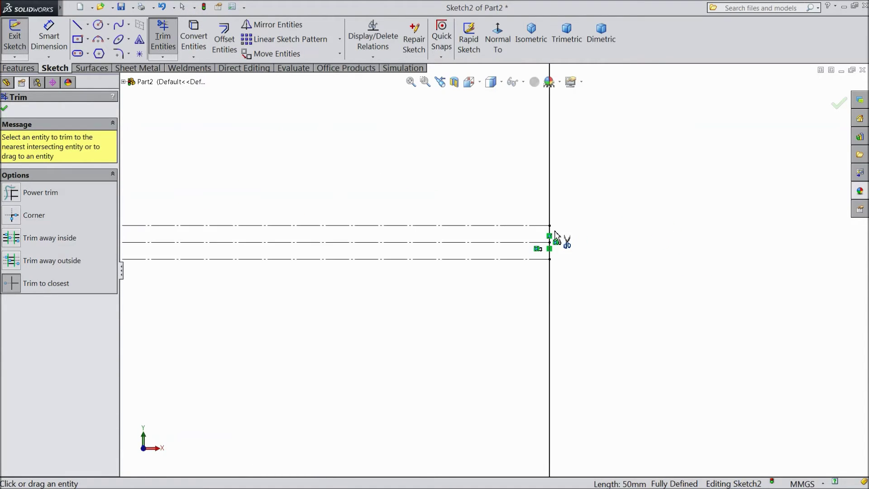
{"action": "left_click", "coordinate": [557, 241]}
{"action": "left_click", "coordinate": [483, 258]}
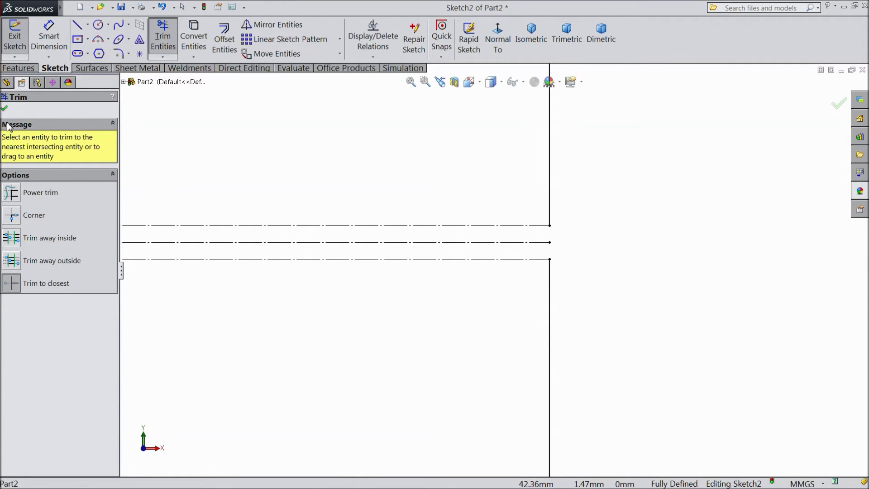
{"action": "left_click", "coordinate": [4, 109]}
{"action": "scroll", "coordinate": [404, 231], "scroll_direction": "up", "scroll_amount": 2}
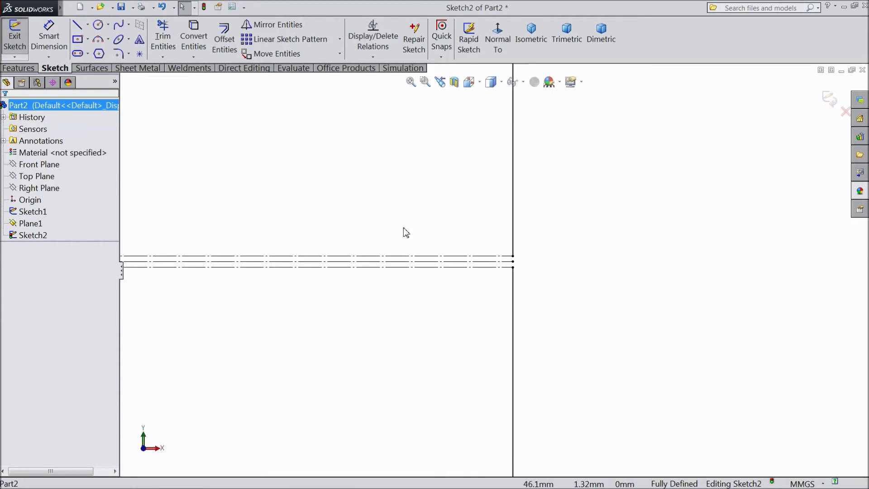
{"action": "scroll", "coordinate": [462, 247], "scroll_direction": "up", "scroll_amount": 3}
{"action": "scroll", "coordinate": [461, 246], "scroll_direction": "up", "scroll_amount": 2}
{"action": "middle_click_drag", "start_coordinate": [615, 204], "coordinate": [607, 234]}
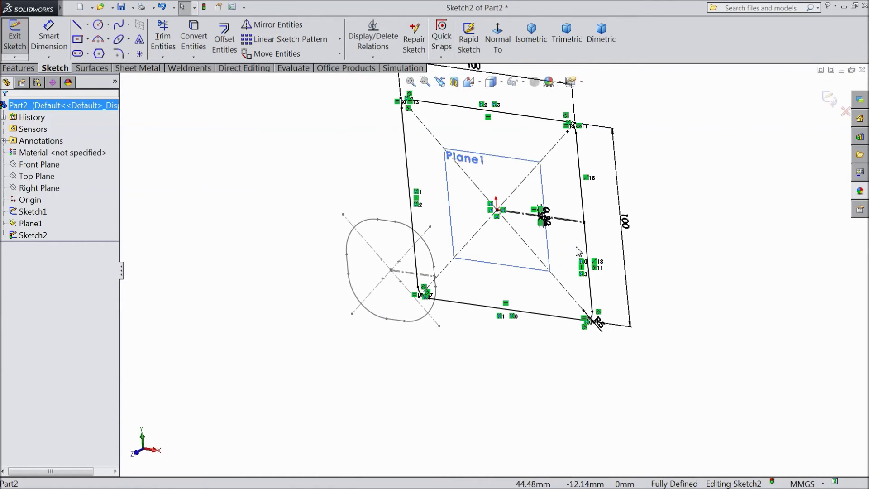
{"action": "scroll", "coordinate": [553, 184], "scroll_direction": "down", "scroll_amount": 2}
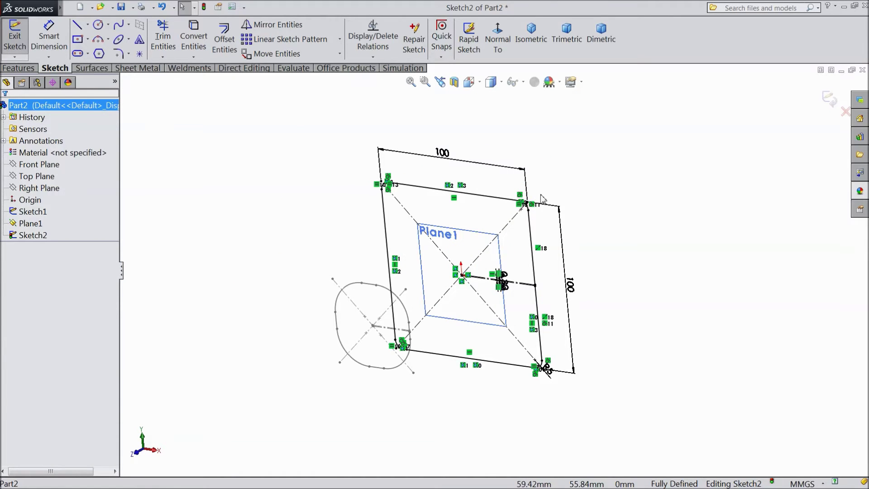
{"action": "left_click", "coordinate": [829, 99]}
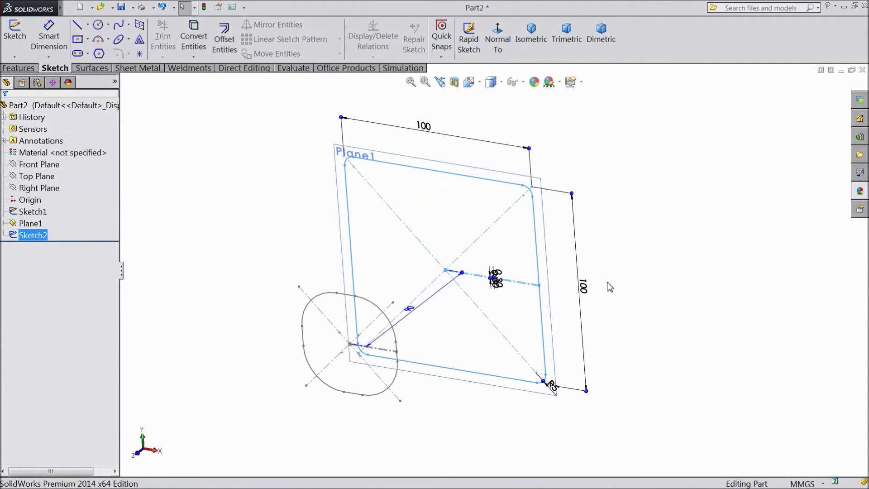
Start a Sheet Metal Lofted-Bend feature with Sketch2 as its first profile
{"action": "left_click", "coordinate": [232, 229]}
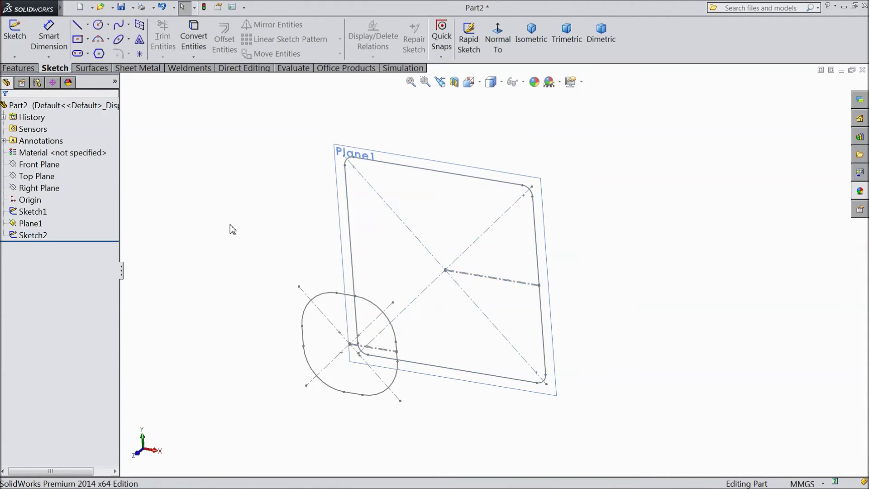
{"action": "left_click", "coordinate": [130, 69]}
{"action": "double_click", "coordinate": [130, 70]}
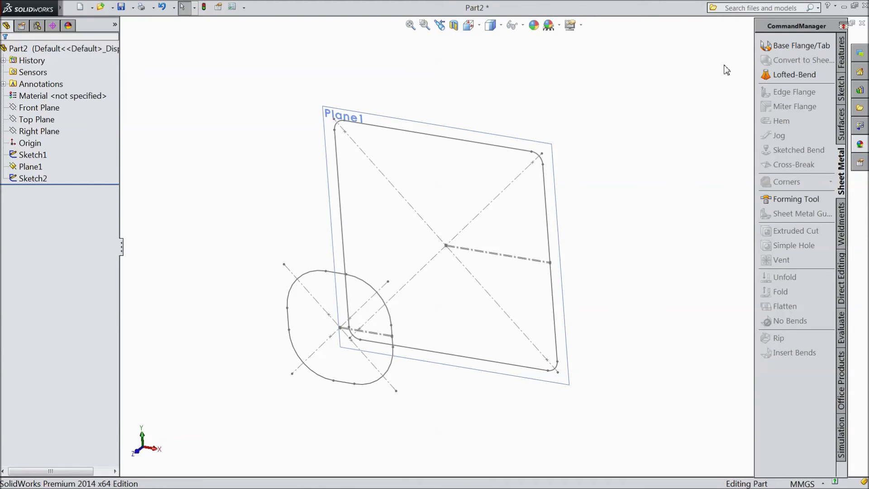
{"action": "double_click", "coordinate": [793, 26]}
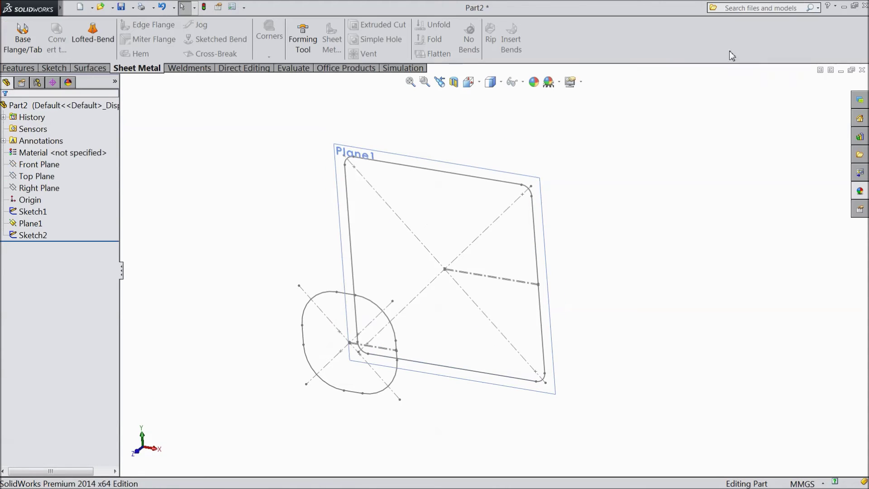
{"action": "left_click", "coordinate": [95, 43]}
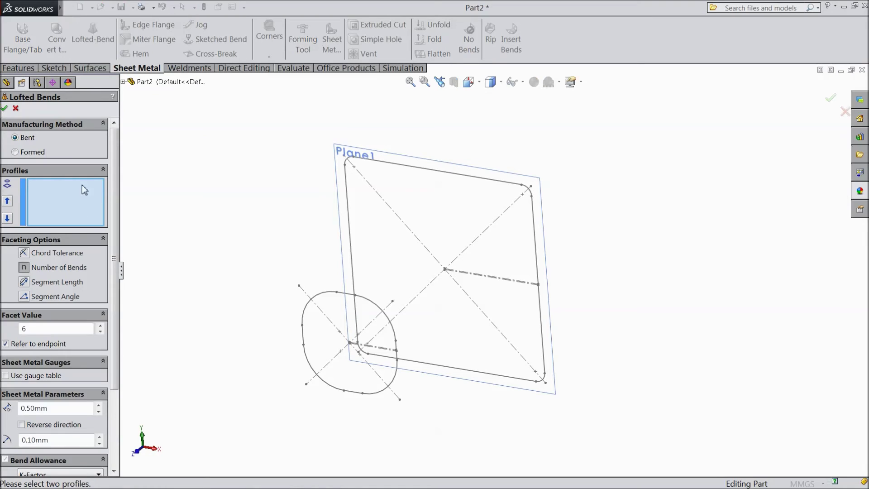
{"action": "scroll", "coordinate": [396, 381], "scroll_direction": "down", "scroll_amount": 2}
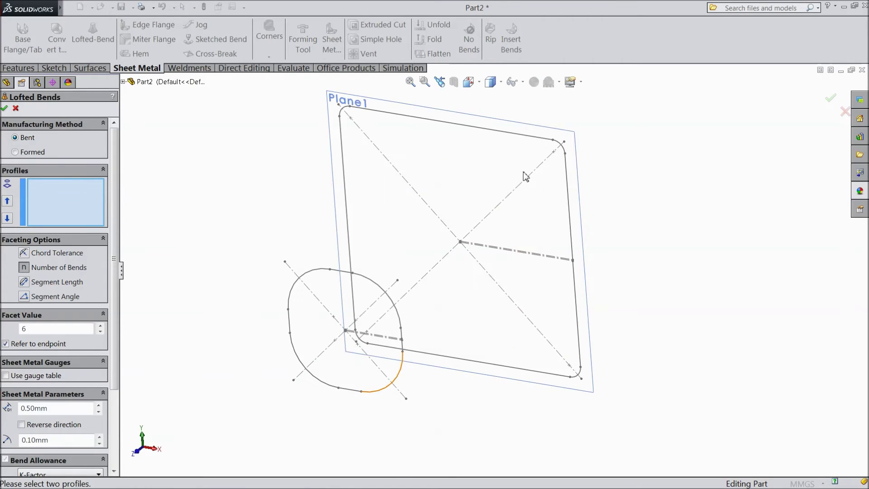
{"action": "left_click", "coordinate": [558, 147]}
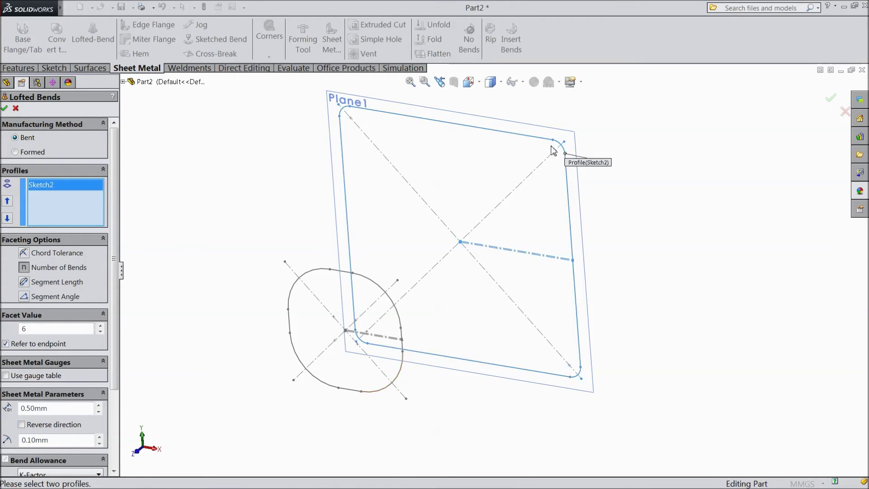
Add Sketch1 as the second profile, set 0.2 mm thickness and facet value 5, and accept
{"action": "left_click", "coordinate": [390, 299]}
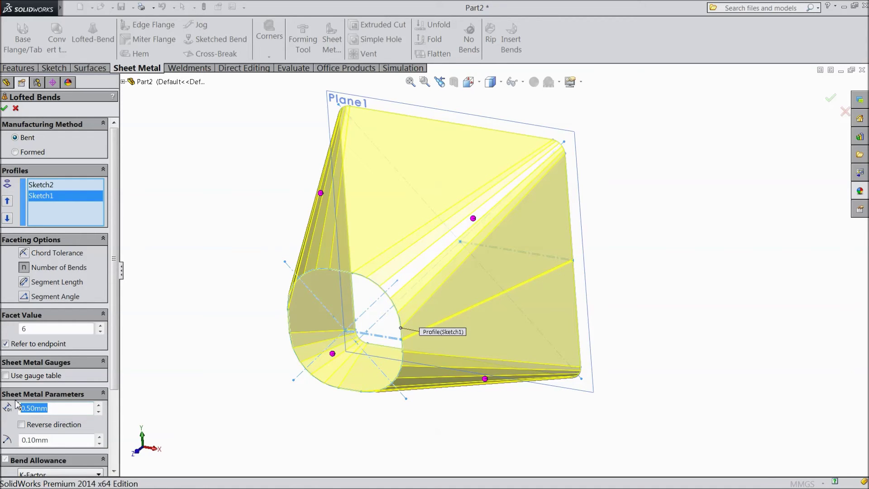
{"action": "type", "text": "0.2"}
{"action": "key", "text": "Return"}
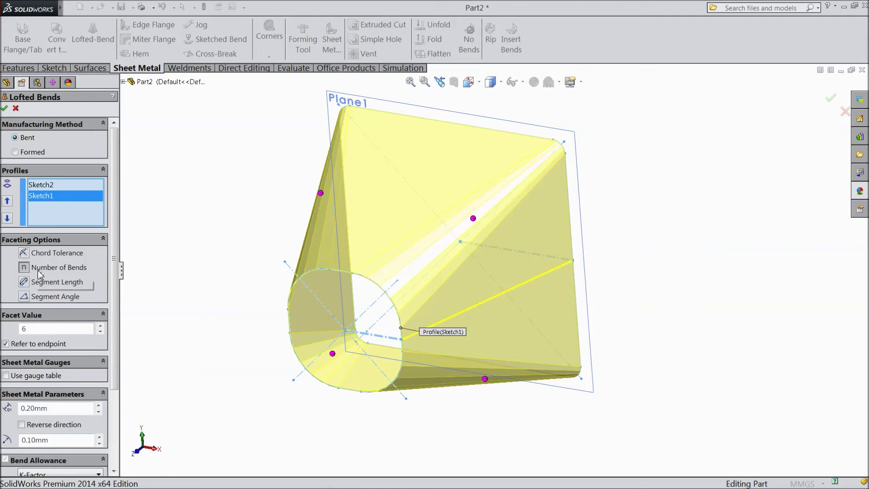
{"action": "left_click", "coordinate": [100, 332]}
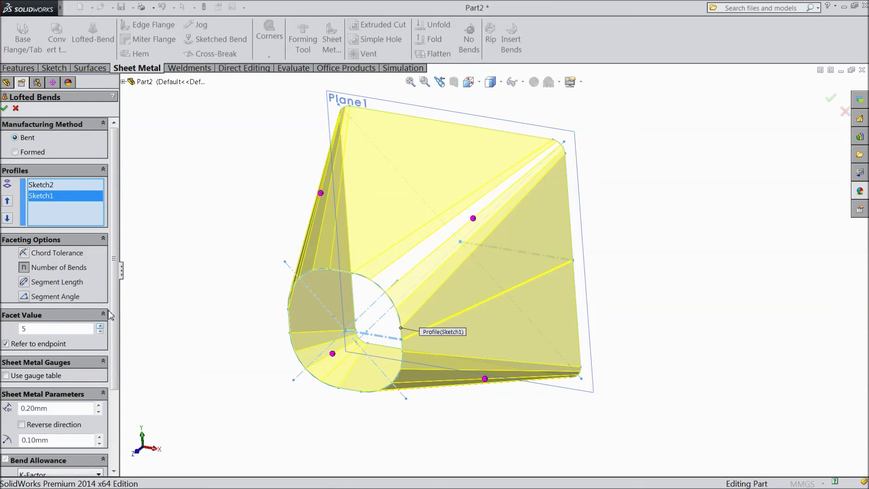
{"action": "scroll", "coordinate": [110, 316], "scroll_direction": "down", "scroll_amount": 2}
{"action": "scroll", "coordinate": [110, 316], "scroll_direction": "down", "scroll_amount": 2}
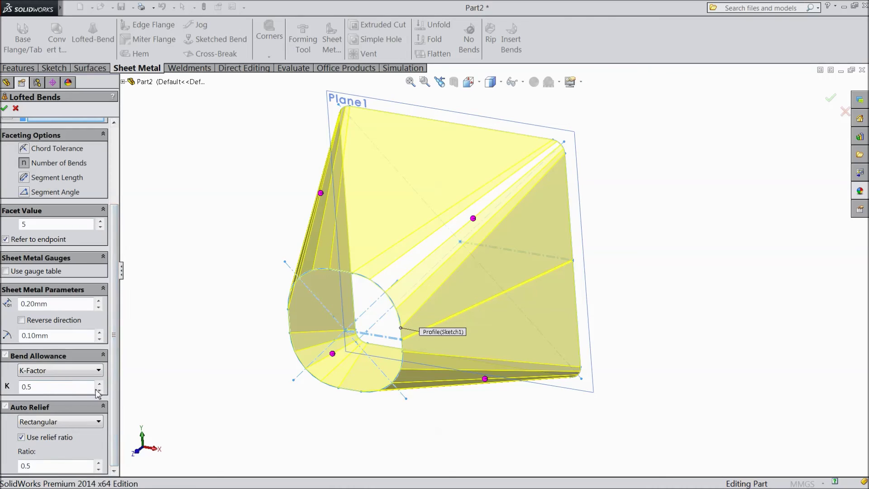
{"action": "scroll", "coordinate": [115, 298], "scroll_direction": "up", "scroll_amount": 3}
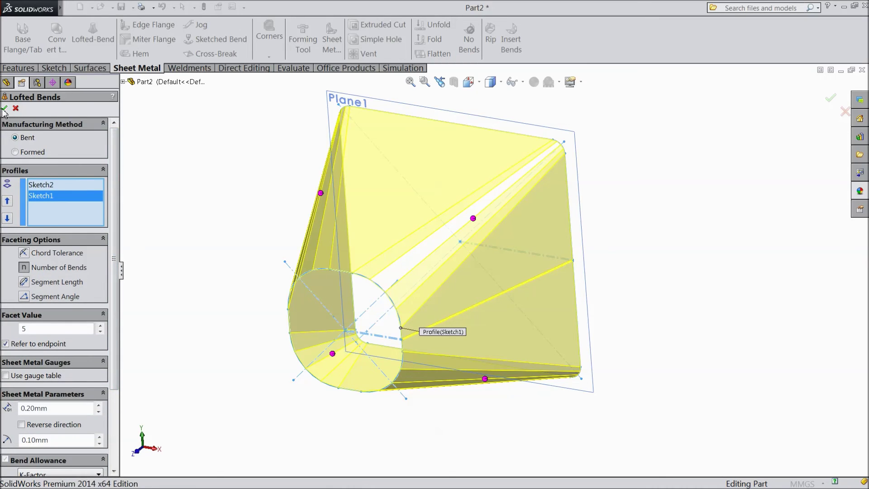
{"action": "left_click", "coordinate": [15, 137]}
{"action": "left_click", "coordinate": [5, 109]}
Hide Plane1 and orbit around the faceted Lofted Bends1 part
{"action": "mouse_move", "coordinate": [243, 249]}
{"action": "middle_mouse_down"}
{"action": "mouse_move", "coordinate": [262, 179]}
{"action": "mouse_move", "coordinate": [252, 246]}
{"action": "middle_mouse_up"}
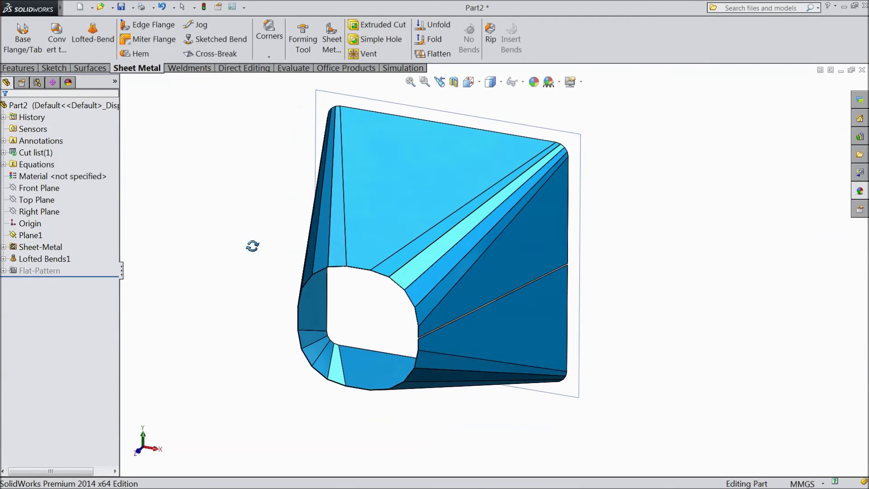
{"action": "left_click", "coordinate": [315, 131]}
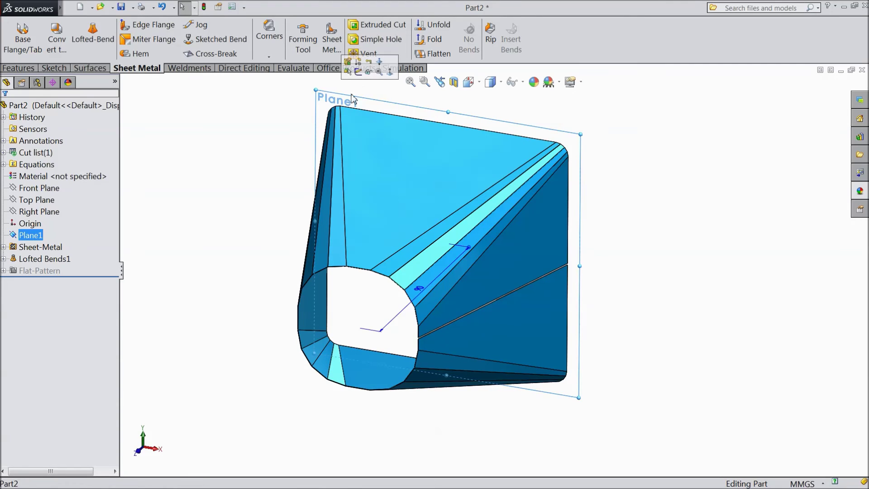
{"action": "left_click", "coordinate": [369, 72]}
{"action": "mouse_move", "coordinate": [361, 142]}
{"action": "middle_mouse_down"}
{"action": "mouse_move", "coordinate": [397, 199]}
{"action": "mouse_move", "coordinate": [616, 249]}
{"action": "mouse_move", "coordinate": [631, 142]}
{"action": "mouse_move", "coordinate": [597, 283]}
{"action": "mouse_move", "coordinate": [471, 266]}
{"action": "mouse_move", "coordinate": [558, 271]}
{"action": "mouse_move", "coordinate": [613, 217]}
{"action": "mouse_move", "coordinate": [586, 280]}
{"action": "mouse_move", "coordinate": [613, 270]}
{"action": "middle_mouse_up"}
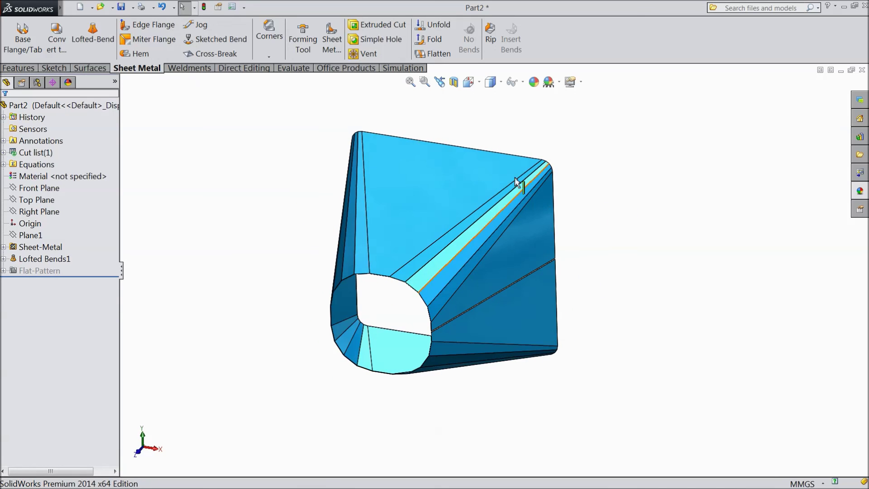
{"action": "left_click", "coordinate": [439, 57]}
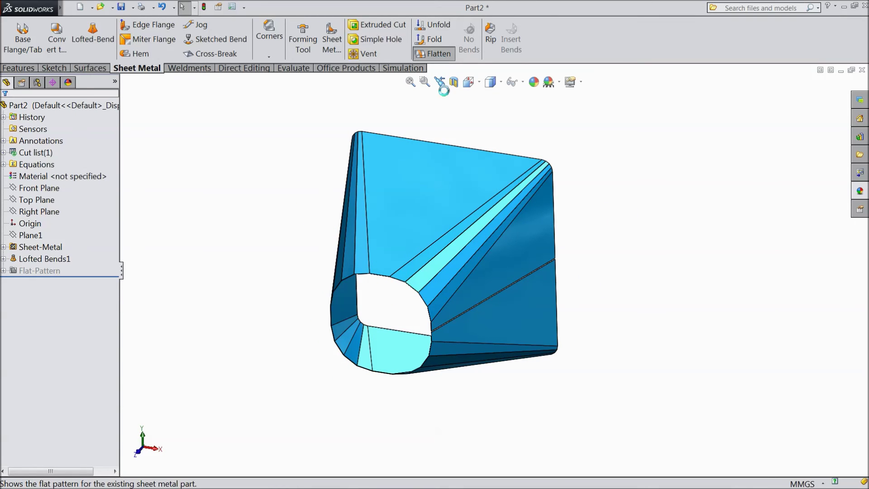
{"action": "mouse_move", "coordinate": [466, 177]}
{"action": "middle_mouse_down"}
{"action": "mouse_move", "coordinate": [485, 243]}
{"action": "mouse_move", "coordinate": [417, 202]}
{"action": "mouse_move", "coordinate": [397, 111]}
{"action": "mouse_move", "coordinate": [508, 263]}
{"action": "mouse_move", "coordinate": [446, 248]}
{"action": "middle_mouse_up"}
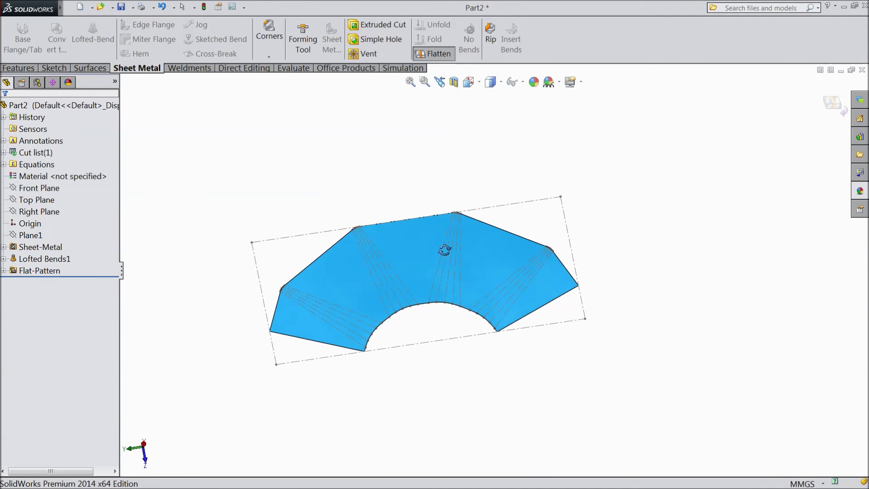
{"action": "scroll", "coordinate": [405, 298], "scroll_direction": "up", "scroll_amount": 3}
{"action": "scroll", "coordinate": [404, 299], "scroll_direction": "up", "scroll_amount": 3}
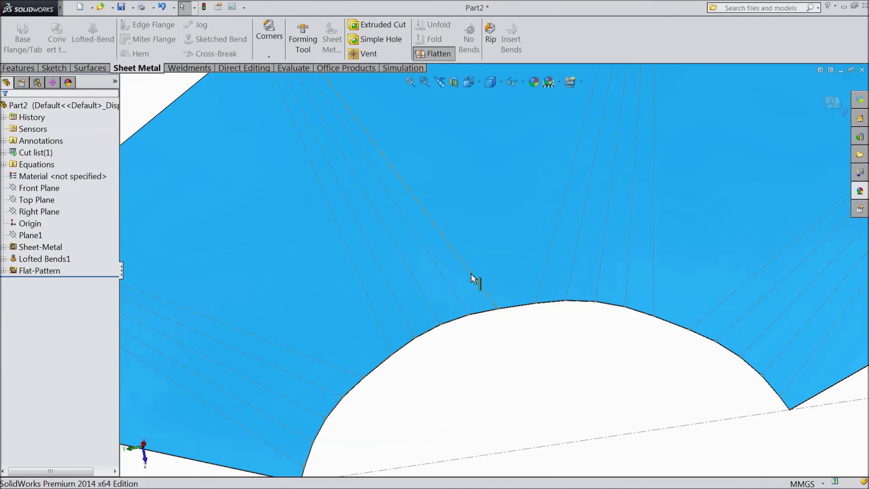
{"action": "left_click", "coordinate": [453, 287]}
{"action": "left_click", "coordinate": [423, 295]}
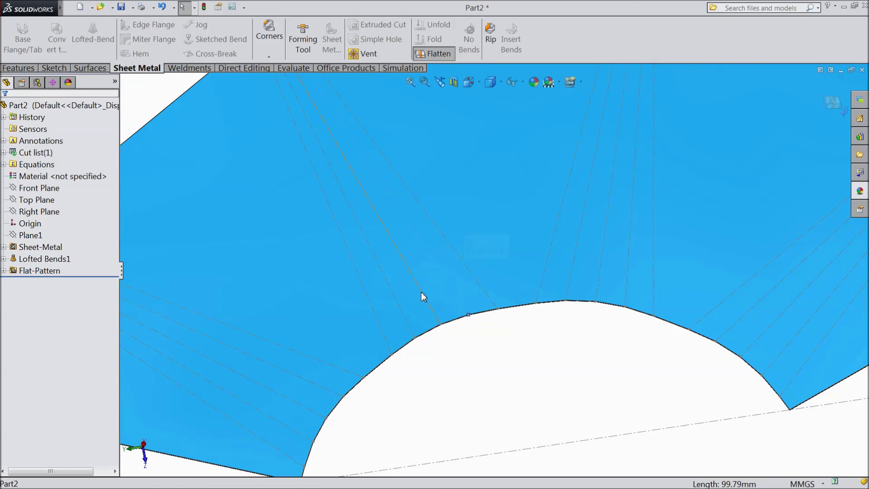
{"action": "left_click", "coordinate": [408, 304]}
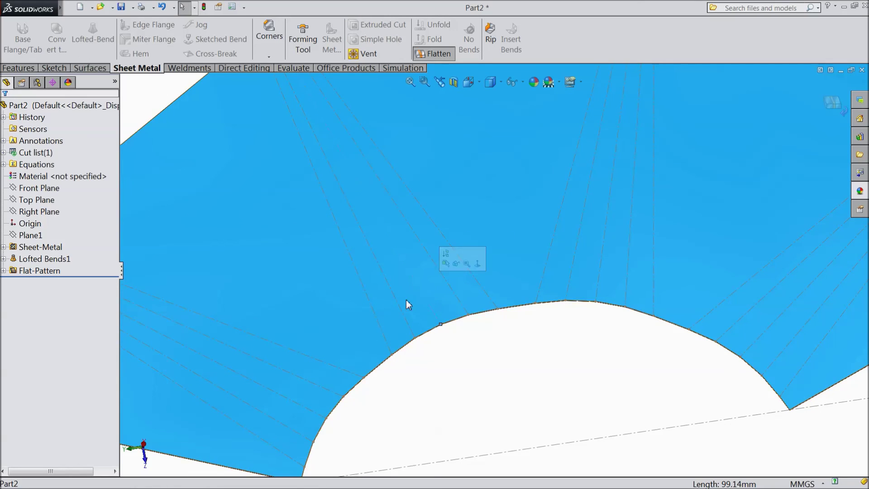
{"action": "left_click", "coordinate": [371, 309]}
{"action": "key", "text": "f"}
{"action": "middle_click_drag", "start_coordinate": [430, 340], "coordinate": [415, 334]}
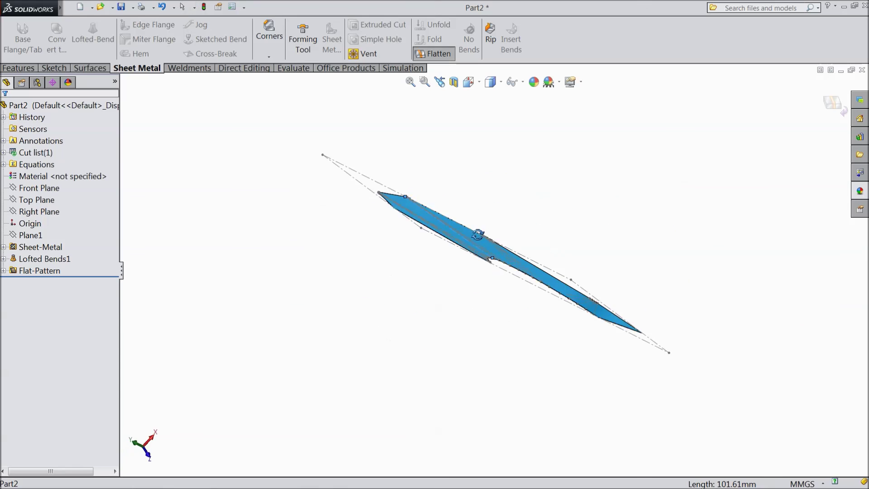
{"action": "scroll", "coordinate": [507, 286], "scroll_direction": "down", "scroll_amount": 3}
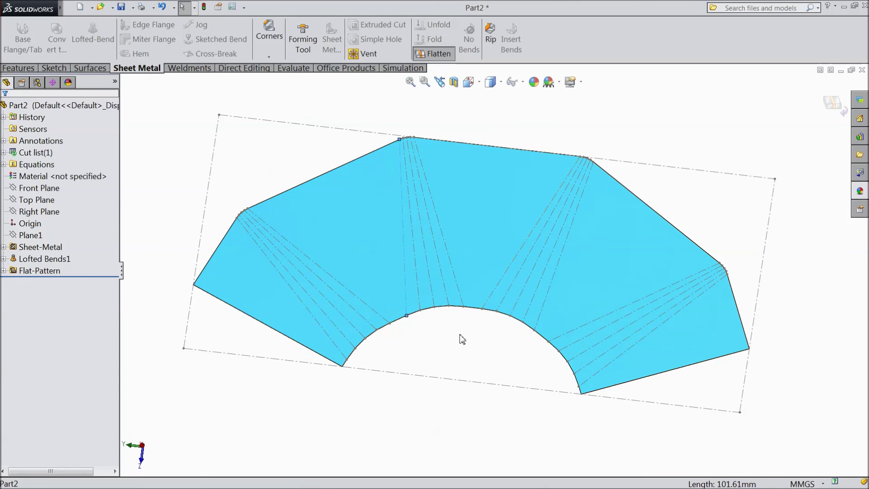
{"action": "scroll", "coordinate": [460, 276], "scroll_direction": "down", "scroll_amount": 2}
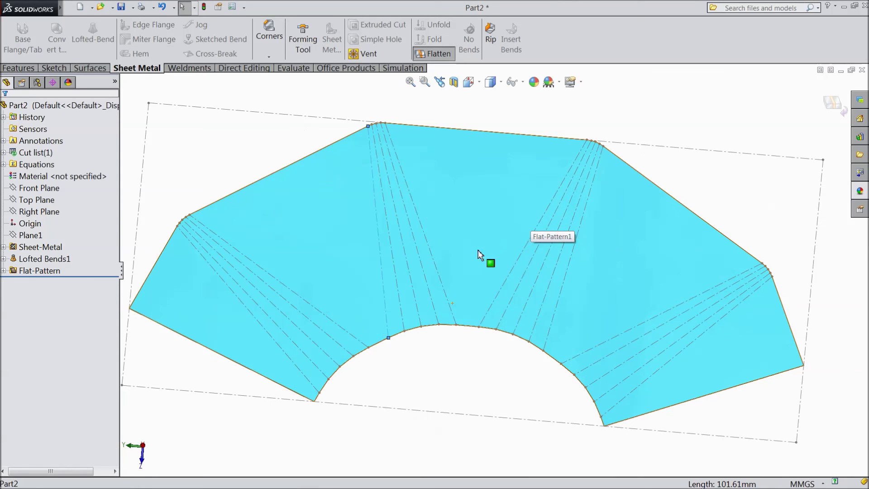
{"action": "mouse_move", "coordinate": [456, 373]}
{"action": "middle_mouse_down"}
{"action": "mouse_move", "coordinate": [462, 284]}
{"action": "mouse_move", "coordinate": [454, 351]}
{"action": "middle_mouse_up"}
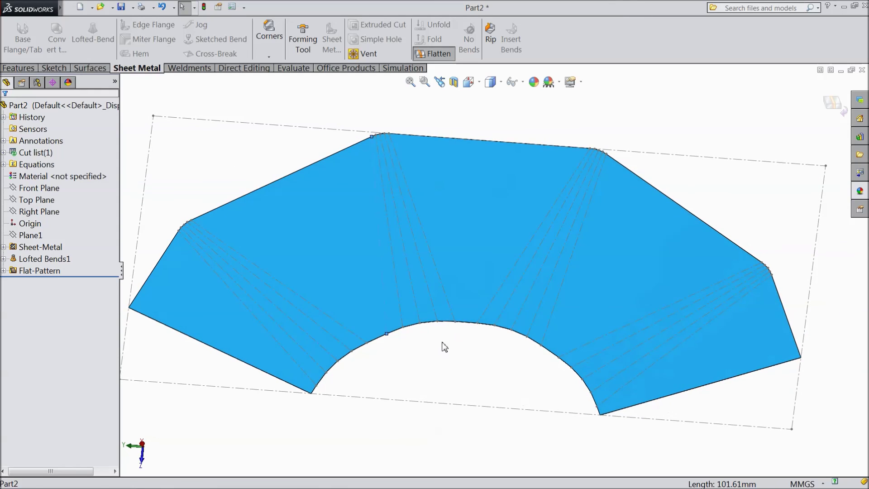
{"action": "left_click", "coordinate": [434, 54]}
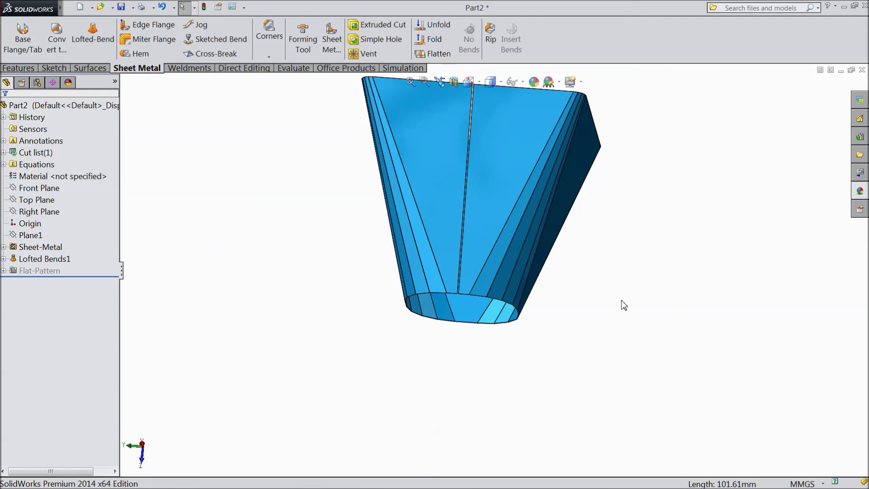